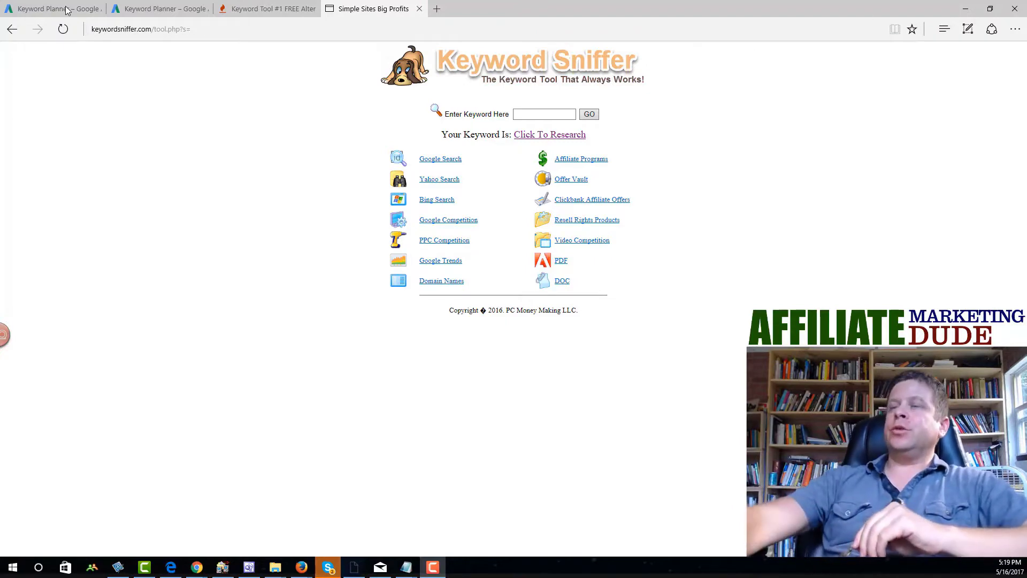
Open the Keyword Planner results for elephant and switch to the other Google account's Keyword Planner.
click(67, 11)
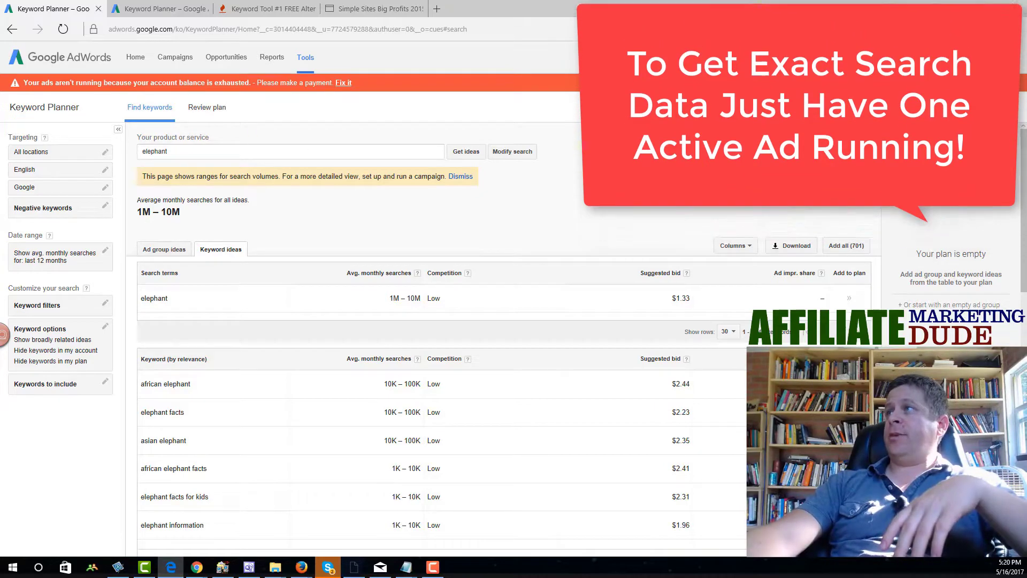
click(915, 57)
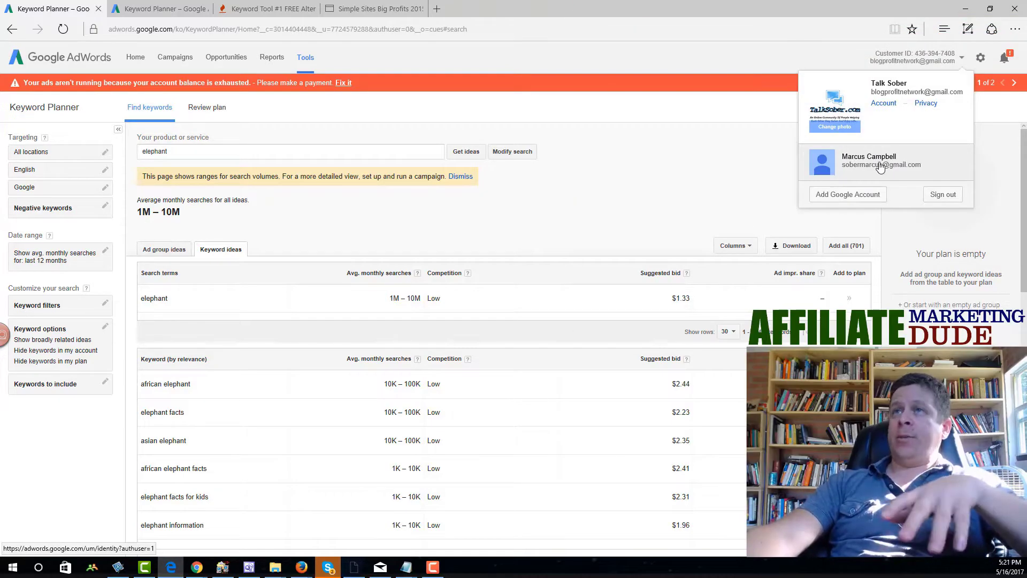
click(880, 167)
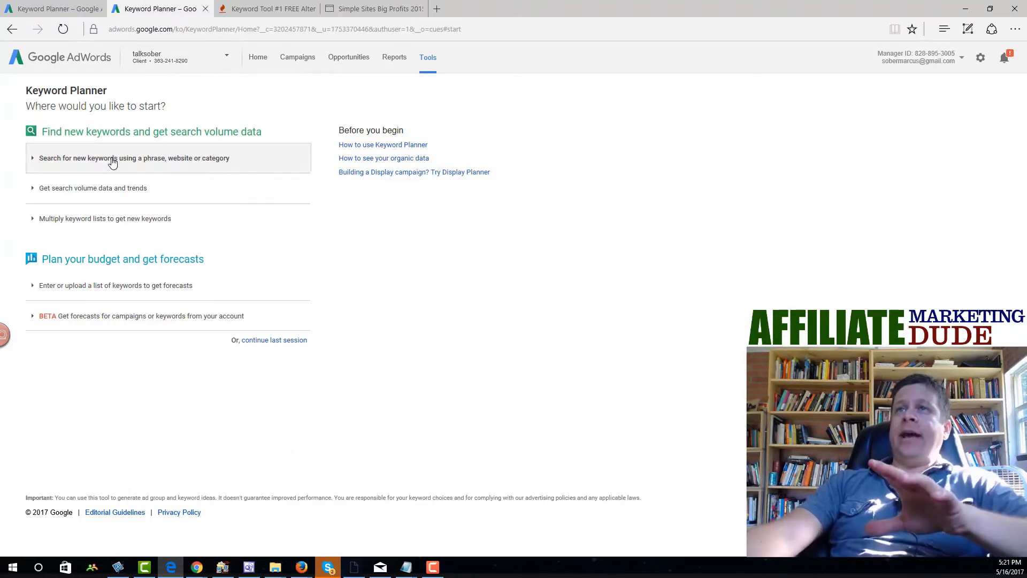
Search for new keyword ideas using "elephant" as the product or service, correcting the misspelled word before getting ideas.
click(113, 163)
click(148, 227)
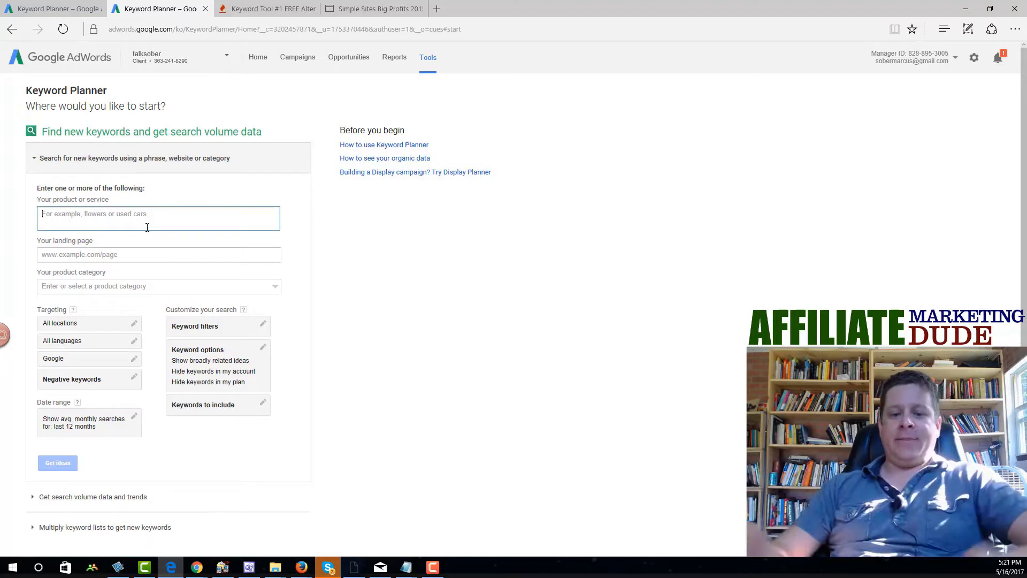
text(elep)
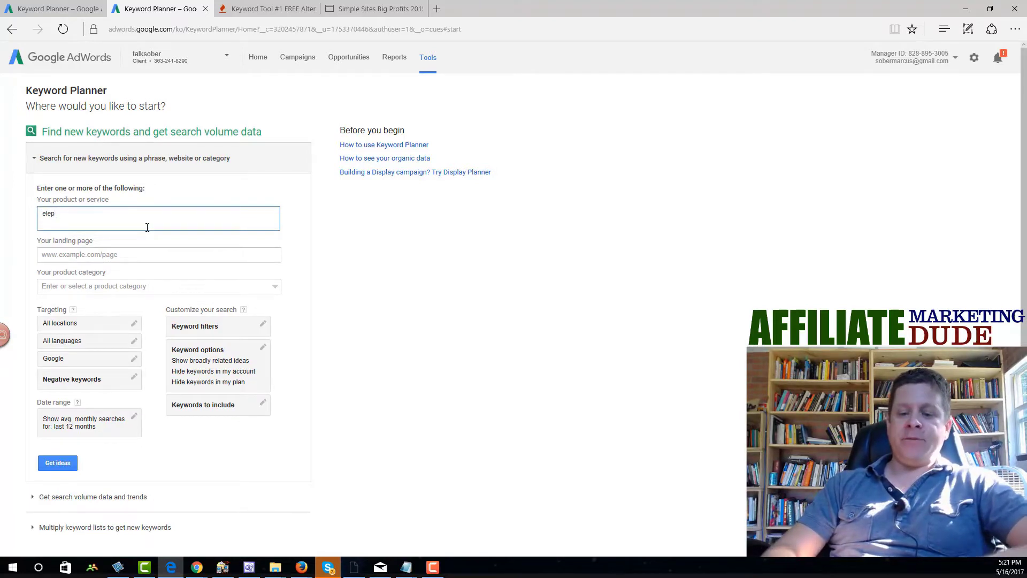
text(ant)
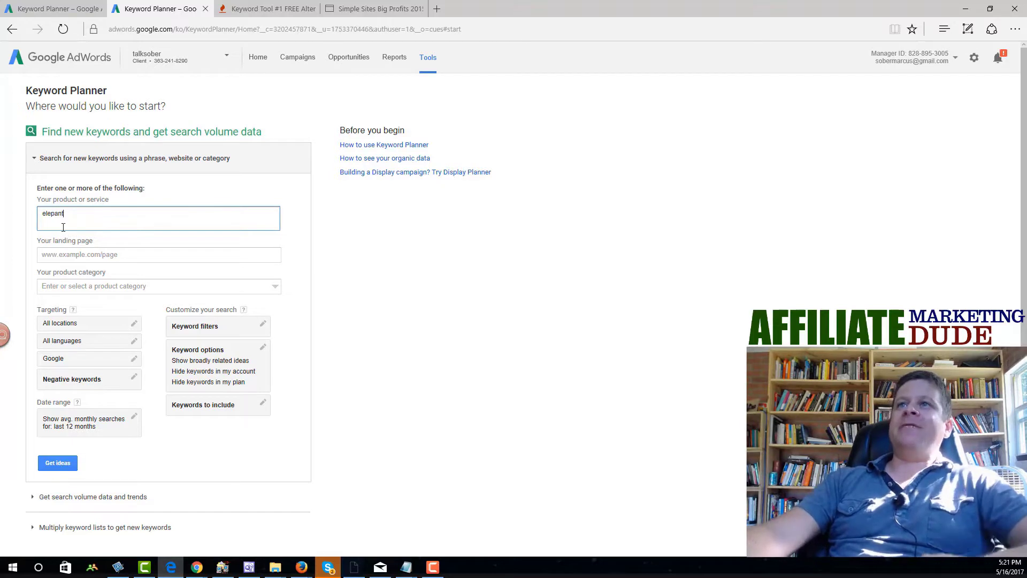
right_click(63, 214)
click(60, 231)
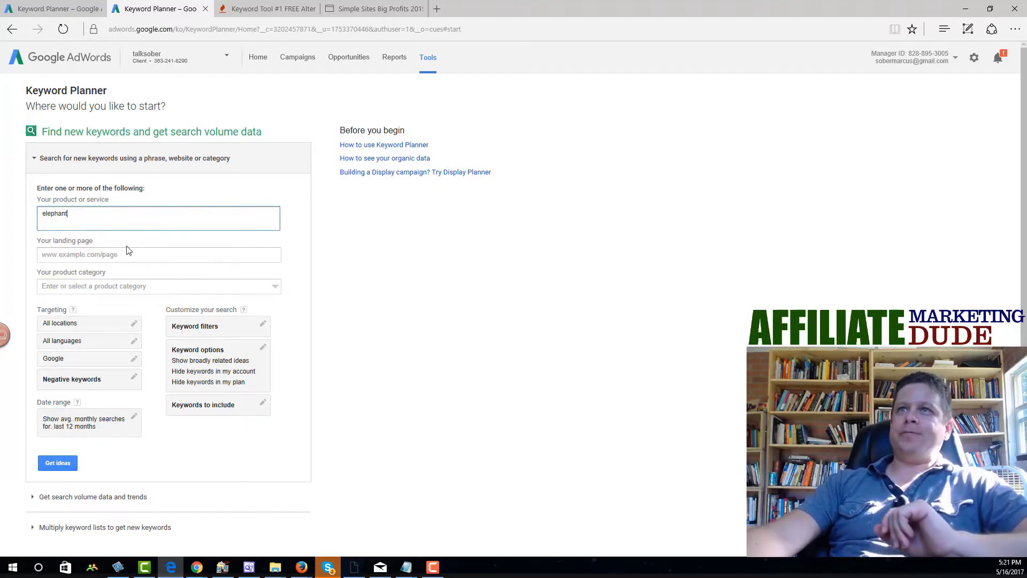
click(54, 463)
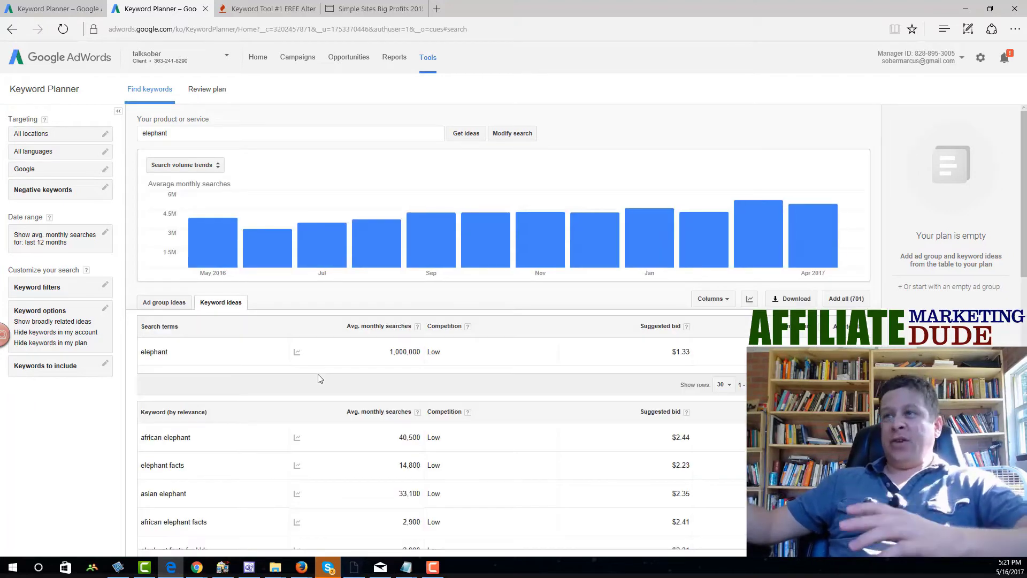
Compare the average monthly searches for the elephant keywords between the two accounts' Keyword Planner results.
mouse_move(343, 345)
mouse_down()
mouse_move(343, 493)
mouse_move(488, 338)
mouse_move(491, 347)
mouse_up()
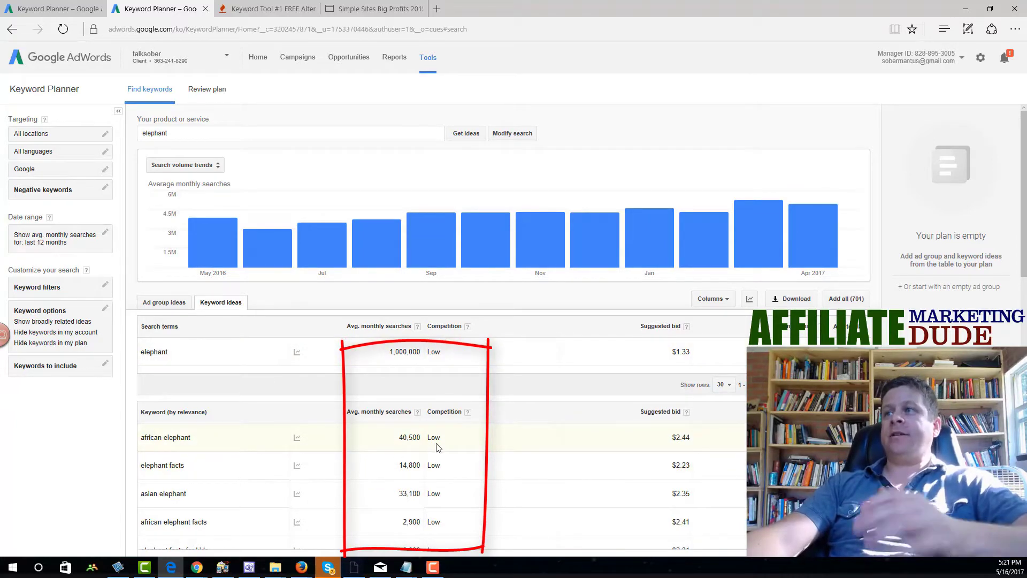
click(59, 9)
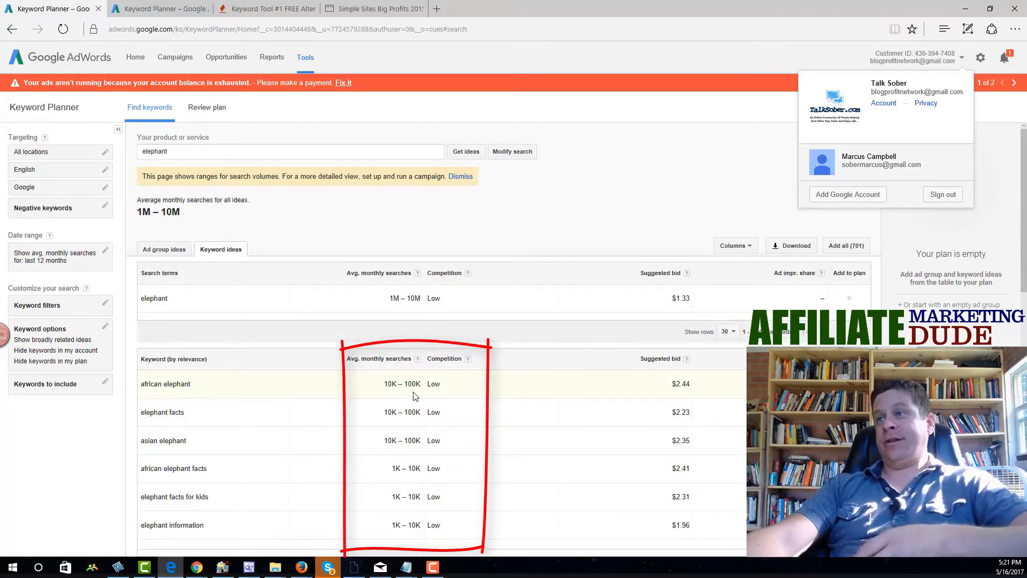
click(166, 9)
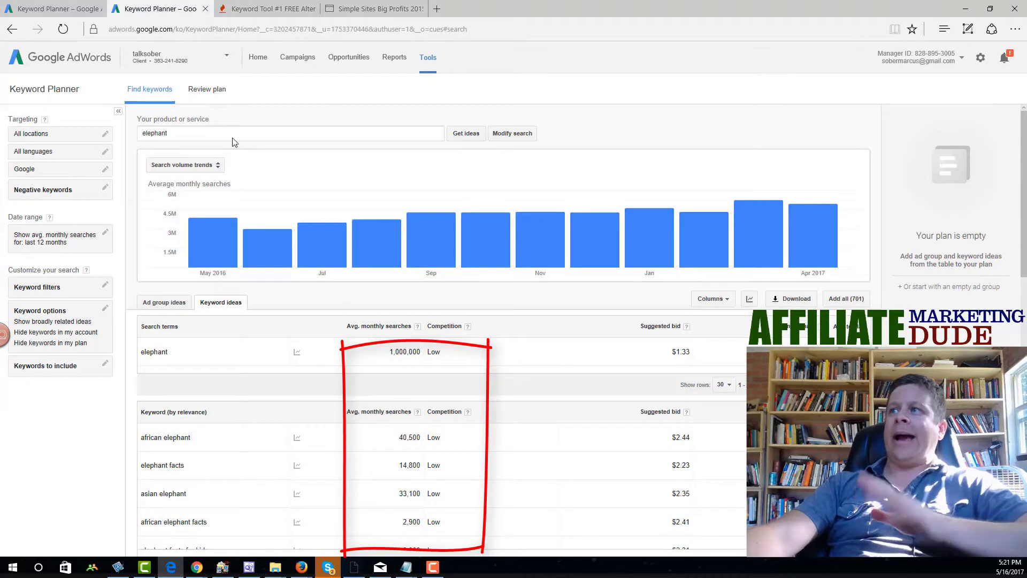
click(29, 9)
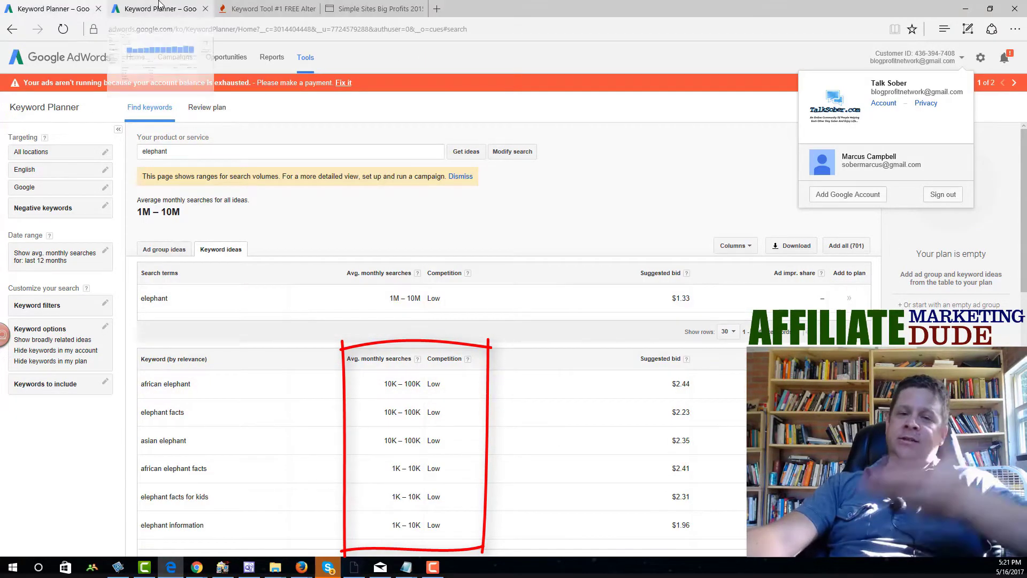
click(160, 8)
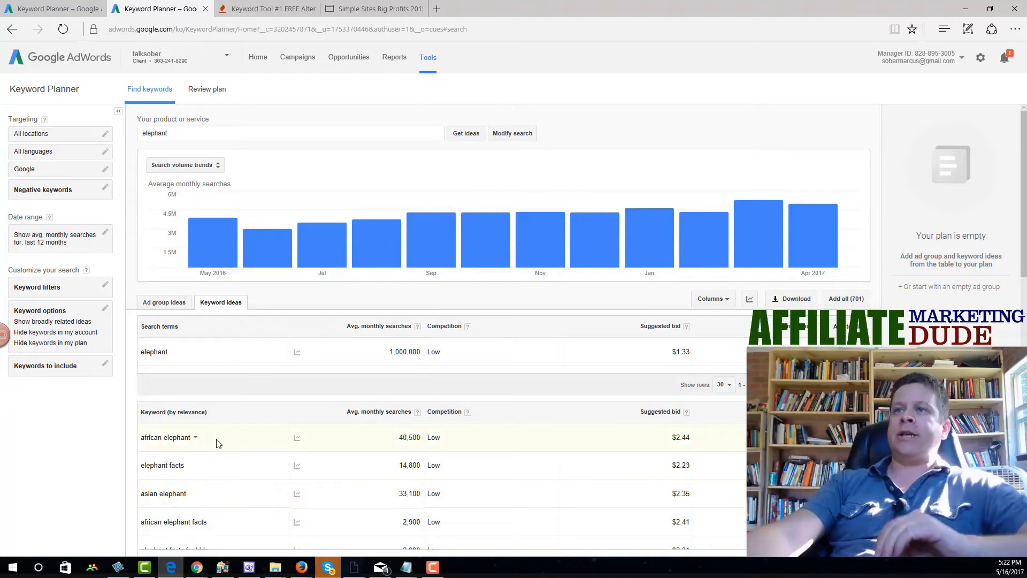
Copy the keyword "african elephant" from the ideas list and search for it on google.com in a new tab.
drag(205, 444, 148, 455)
key(ctrl+c)
click(437, 8)
text(google.com/)
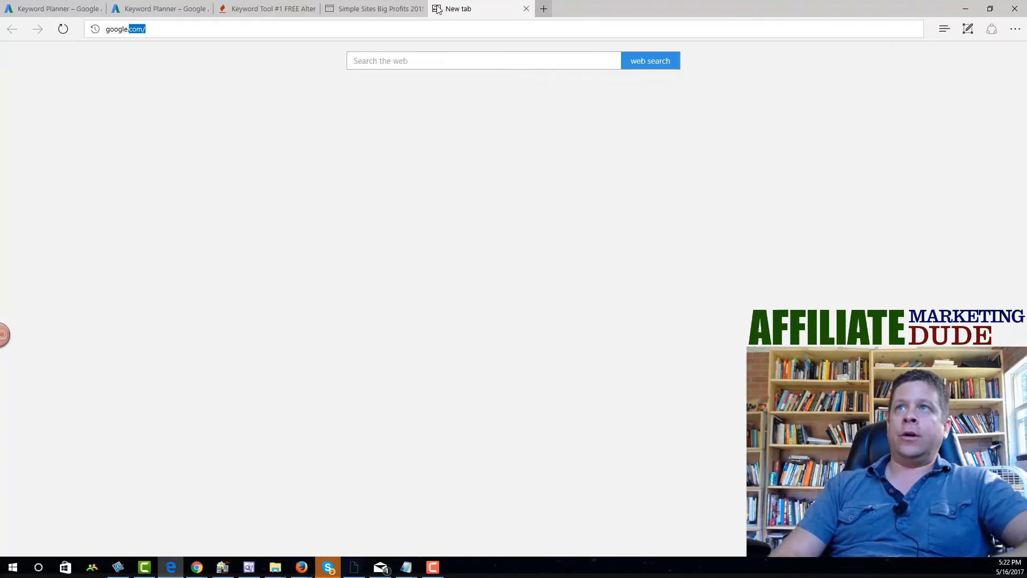
key(Return)
key(ctrl+v)
key(Return)
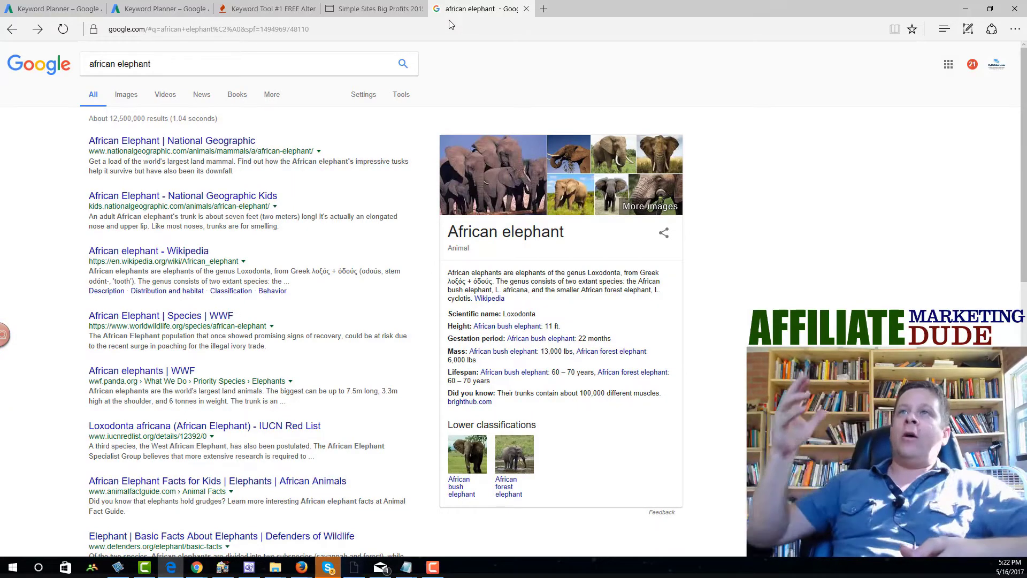
Examine the organic results, ads and related searches for african elephant, and open the second results page.
click(155, 8)
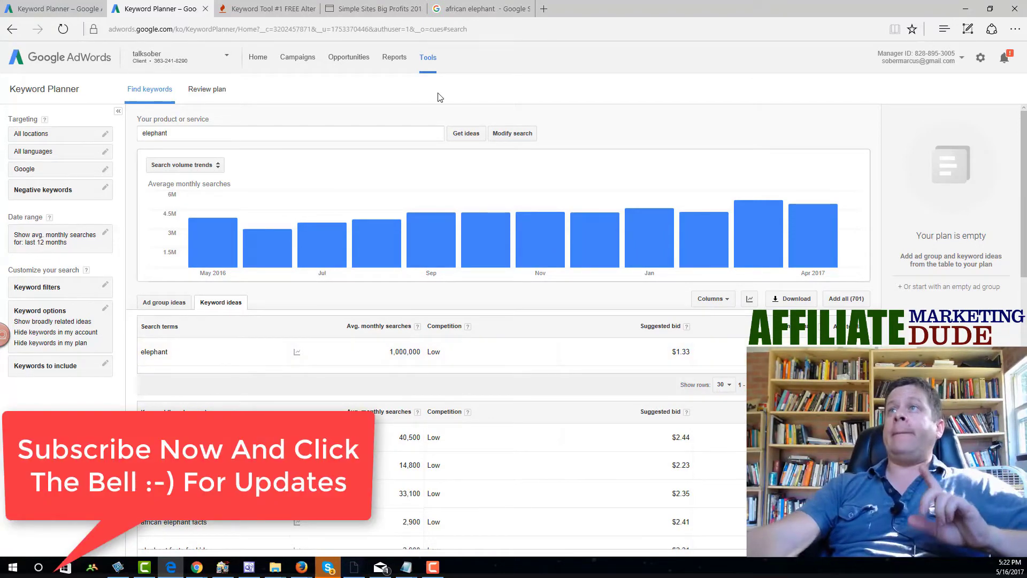
click(503, 12)
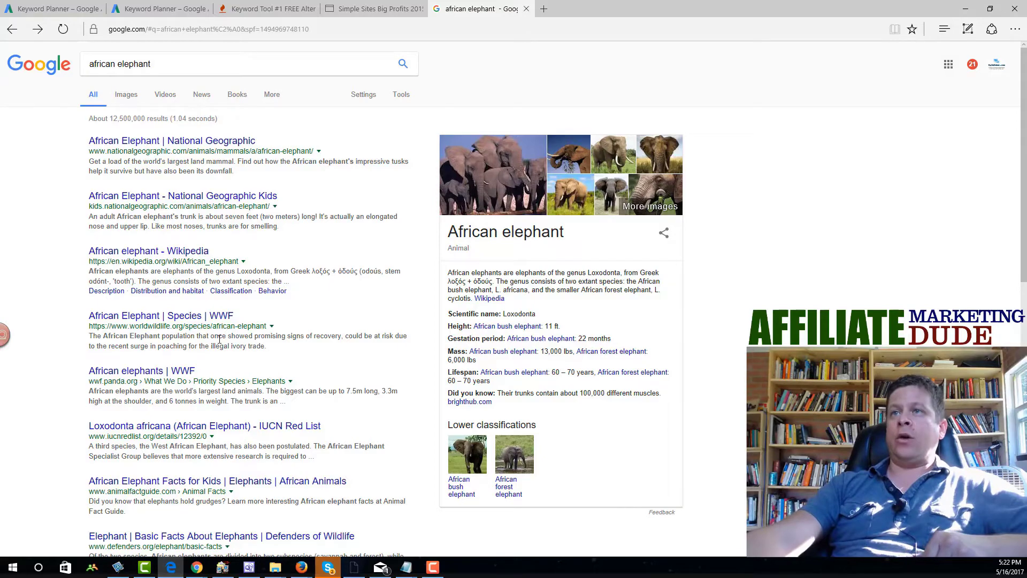
scroll(155, 384, down, 4)
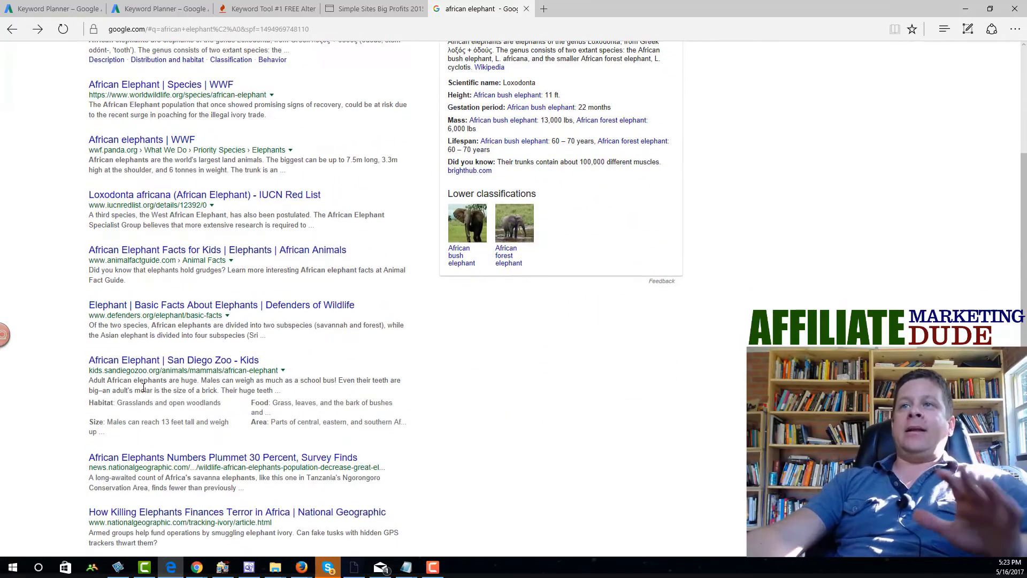
scroll(143, 388, down, 3)
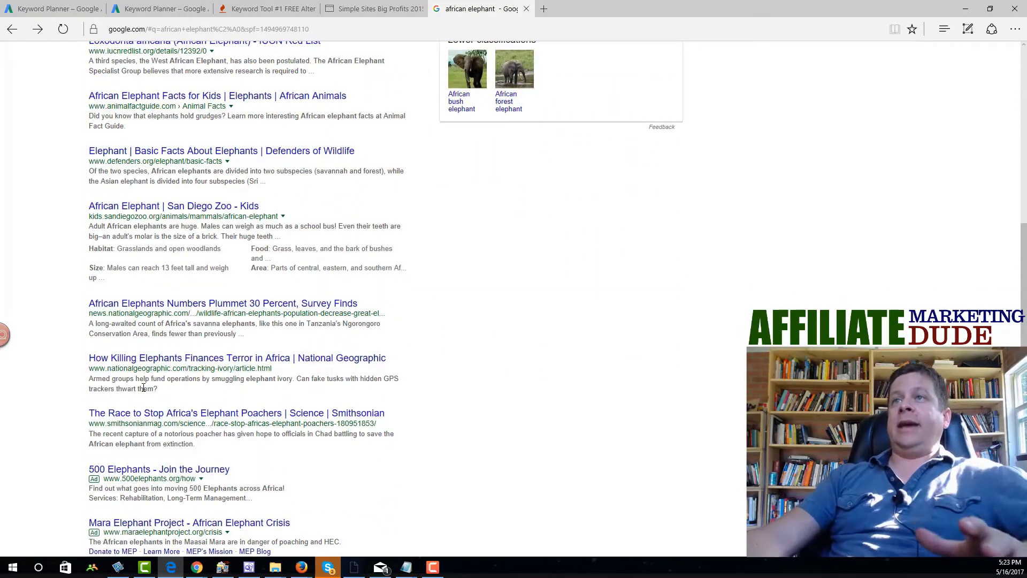
scroll(234, 410, down, 2)
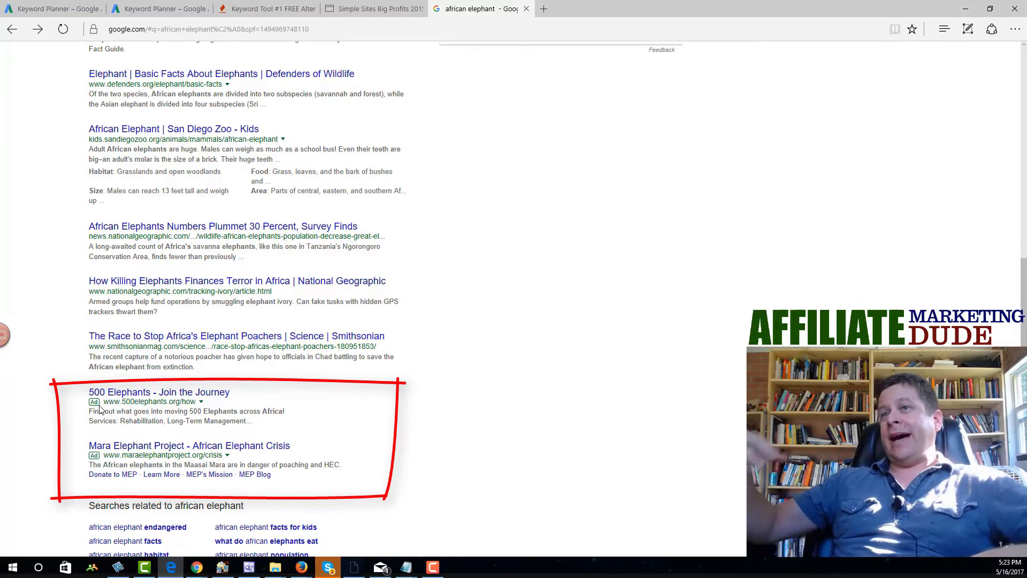
scroll(102, 374, up, 9)
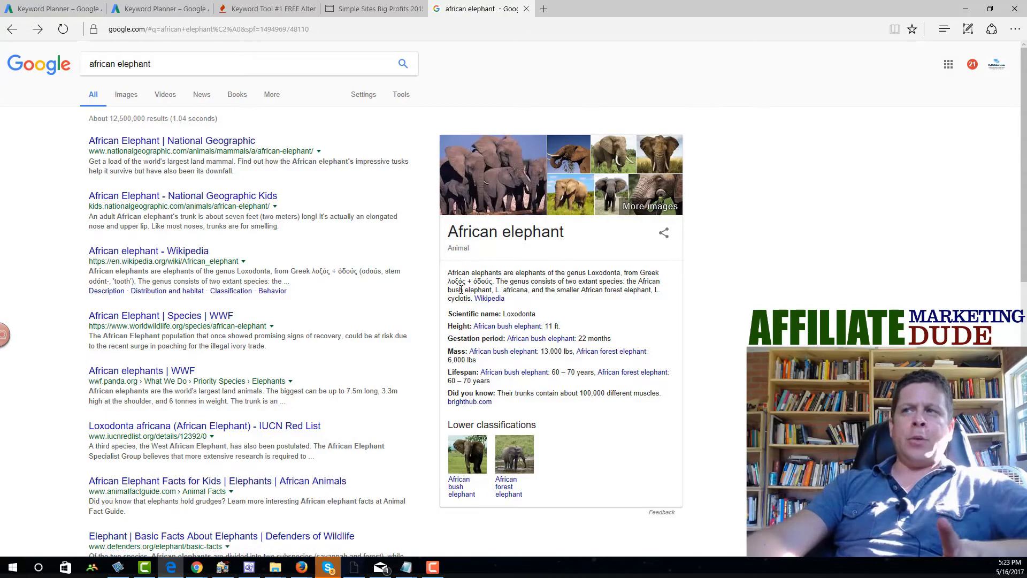
scroll(321, 406, down, 10)
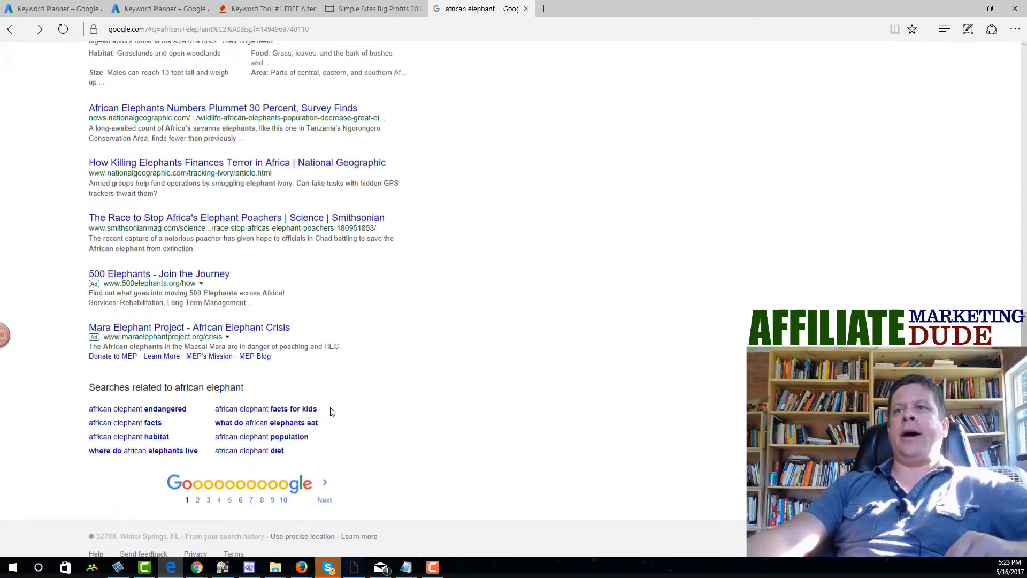
click(198, 494)
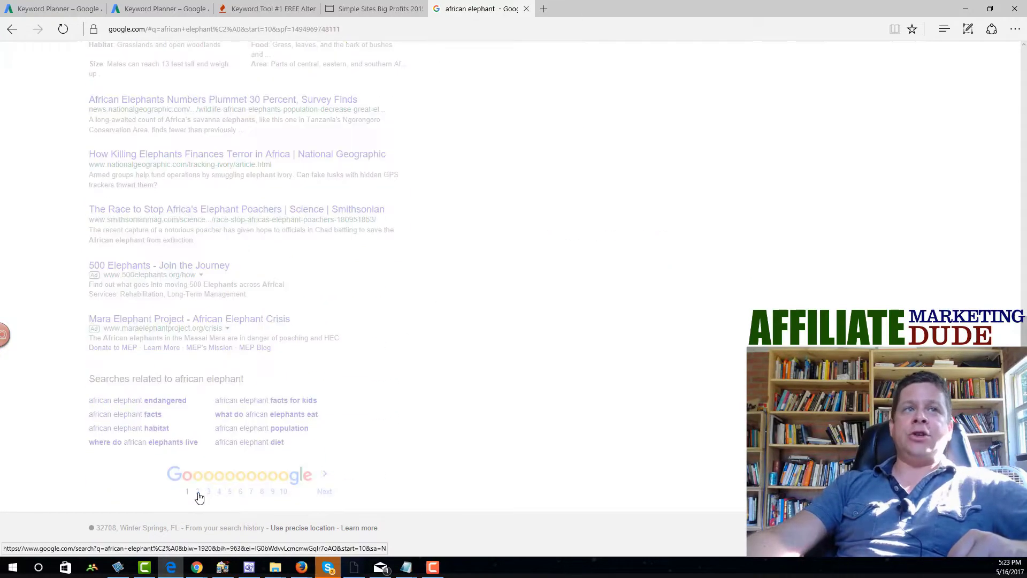
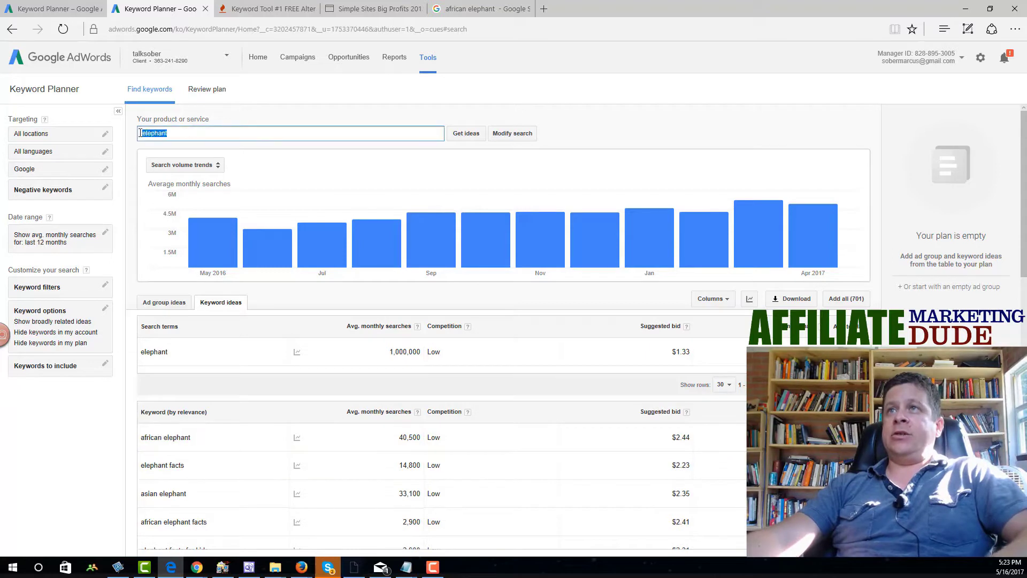
text(african elephant)
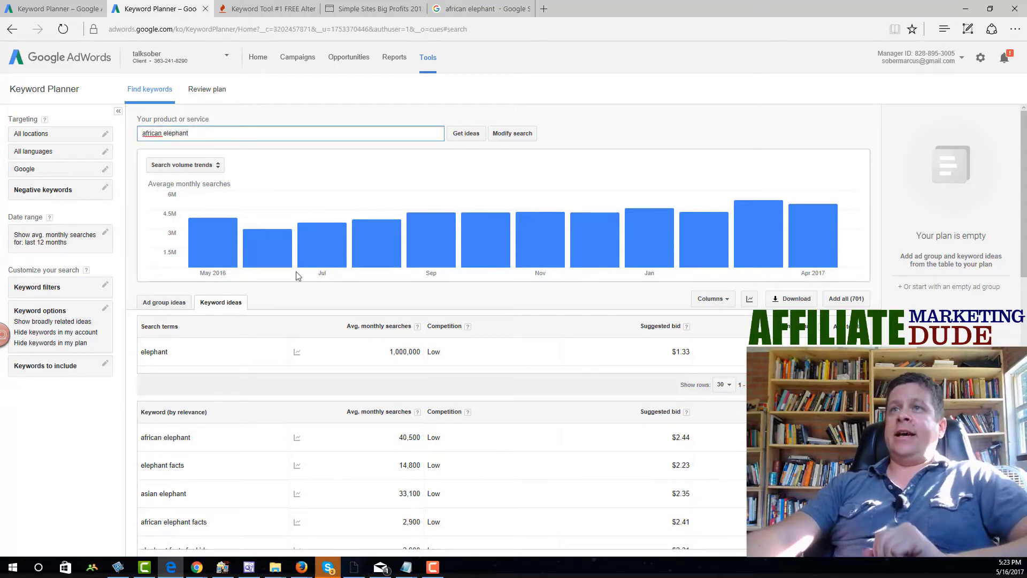
click(77, 292)
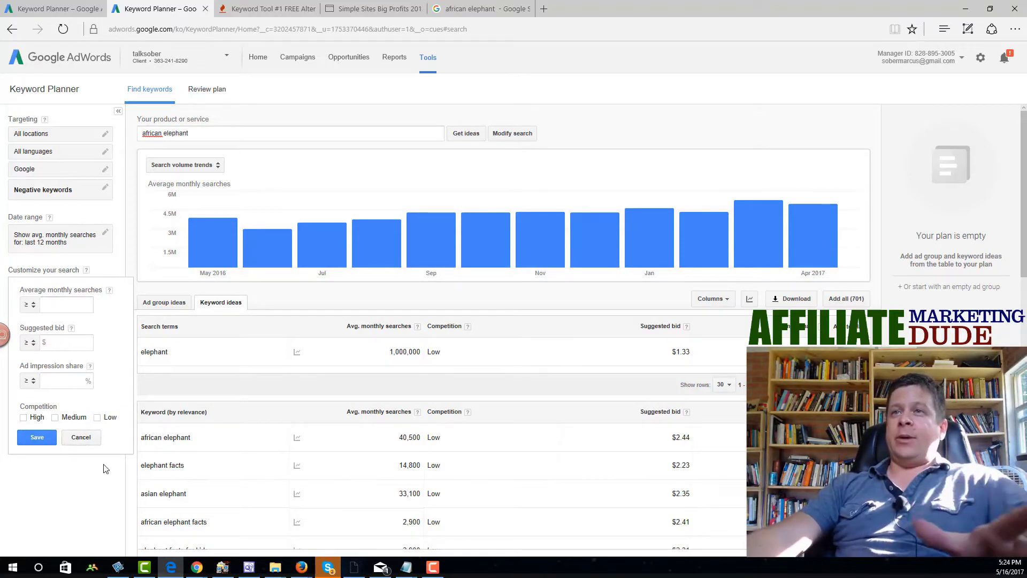
click(87, 438)
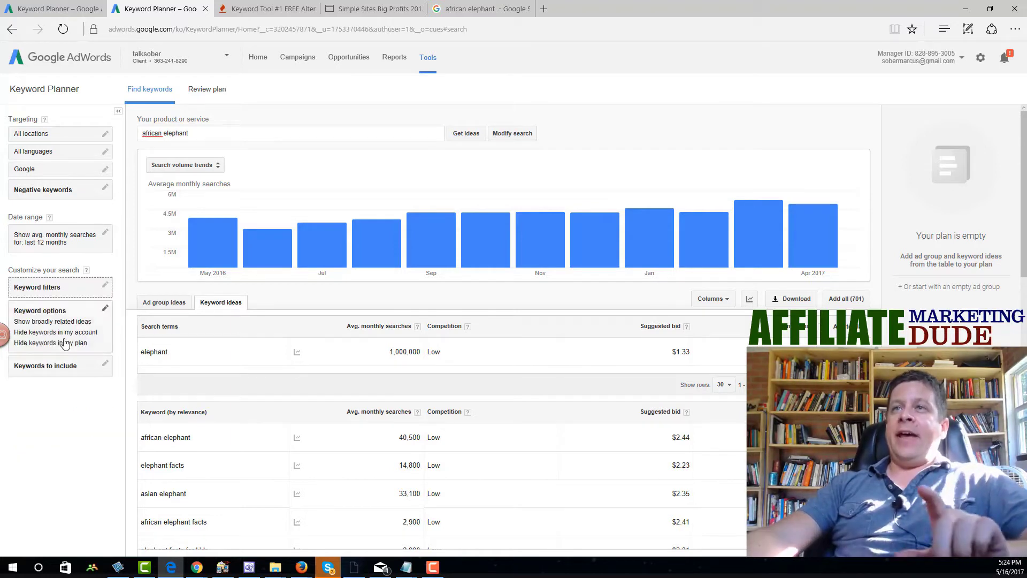
Turn on "Only show ideas closely related to my search terms" in the keyword options and save the setting.
click(40, 336)
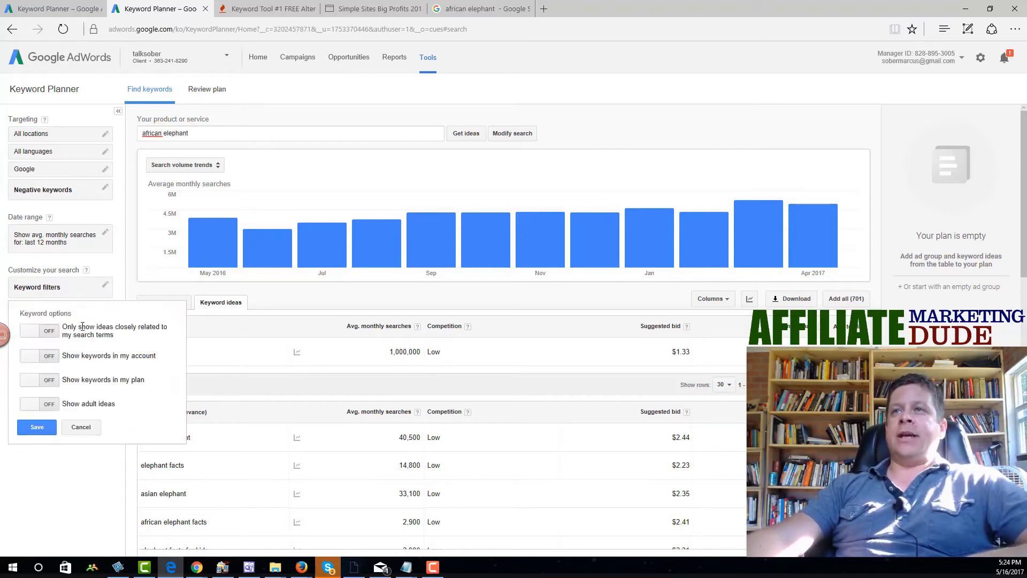
triple_click(66, 328)
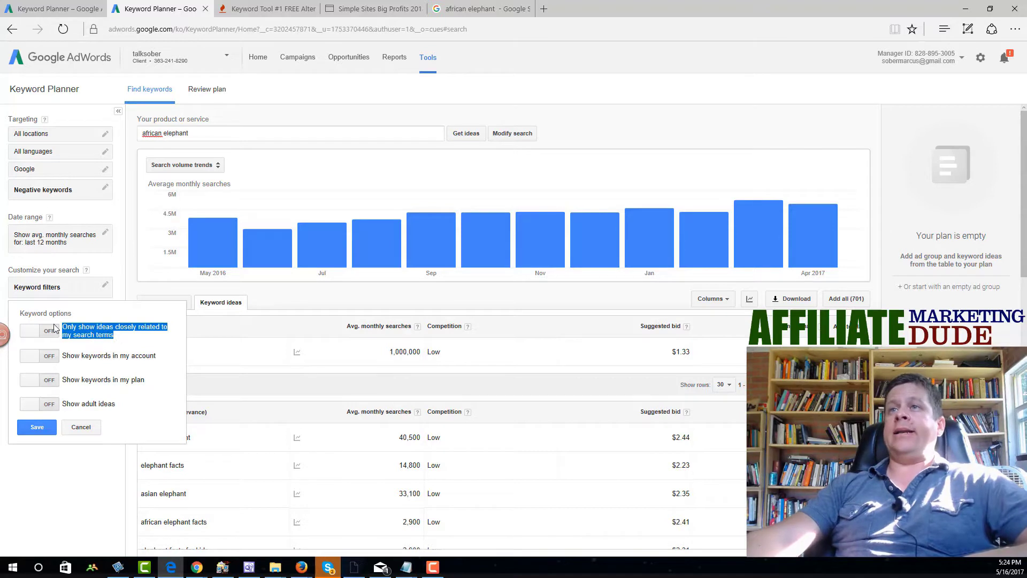
click(31, 336)
click(31, 336)
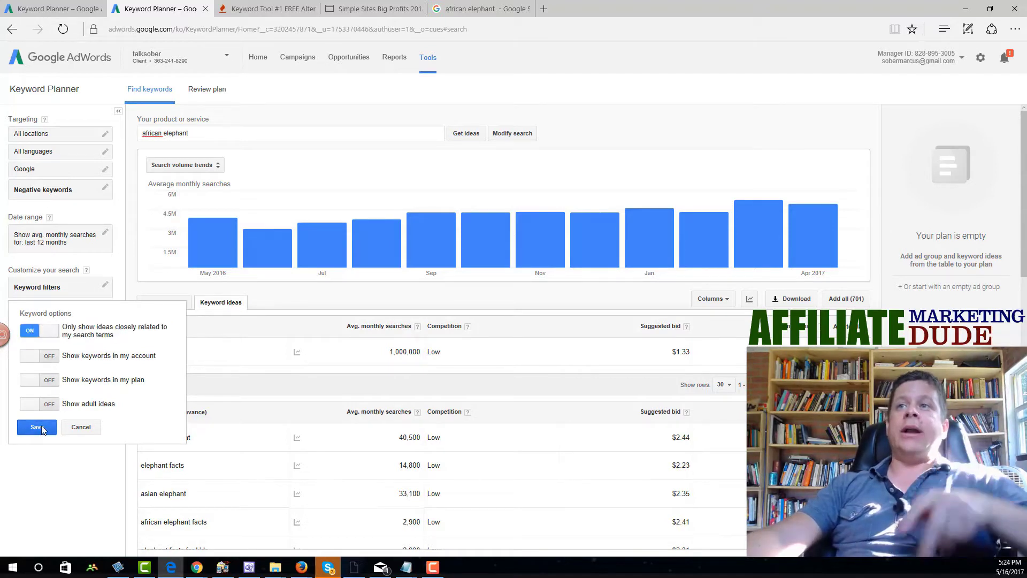
click(37, 426)
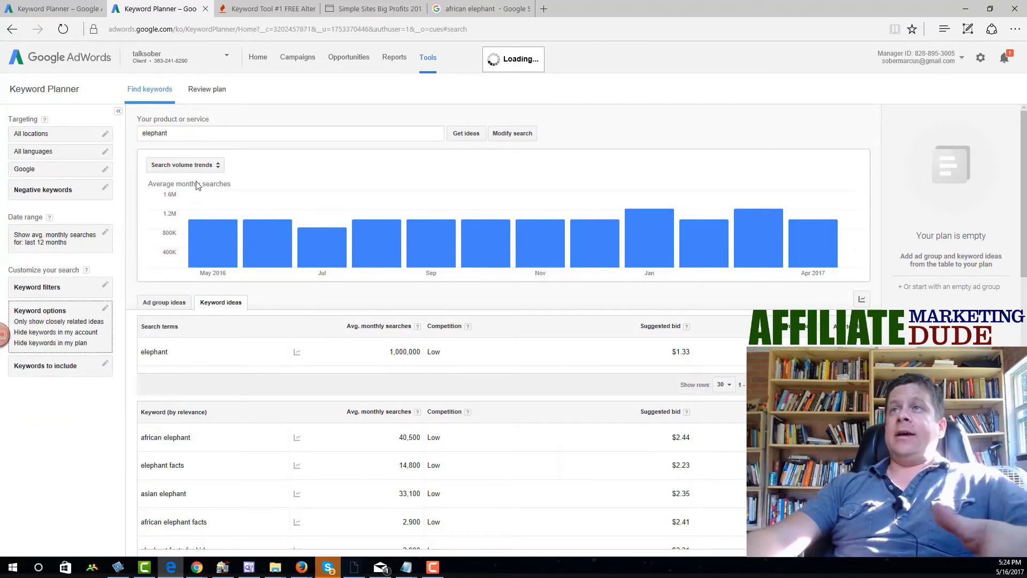
Replace the product or service term with "african elephant", get new keyword ideas and review the resulting list.
drag(259, 133, 139, 135)
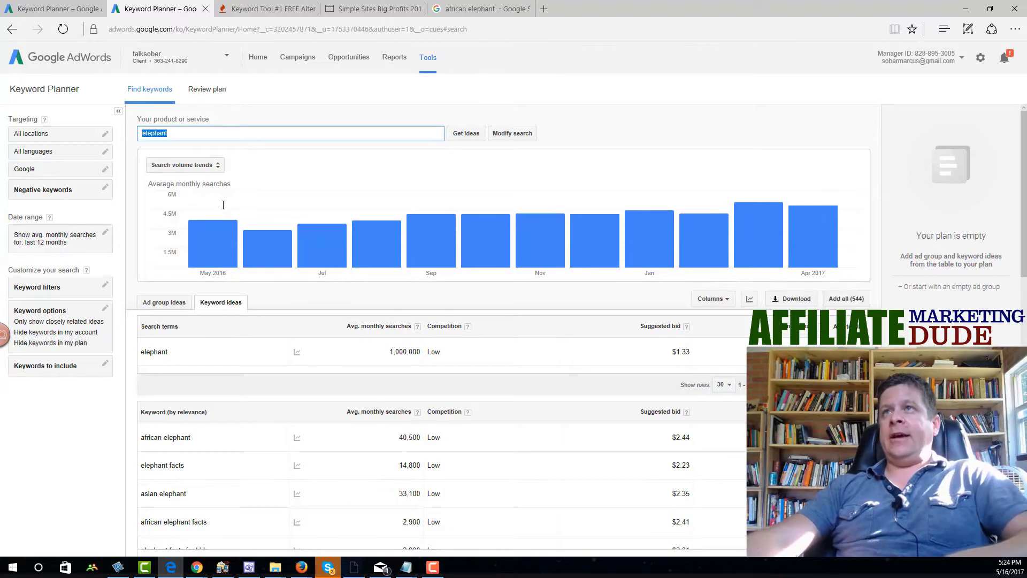
text(african elephant)
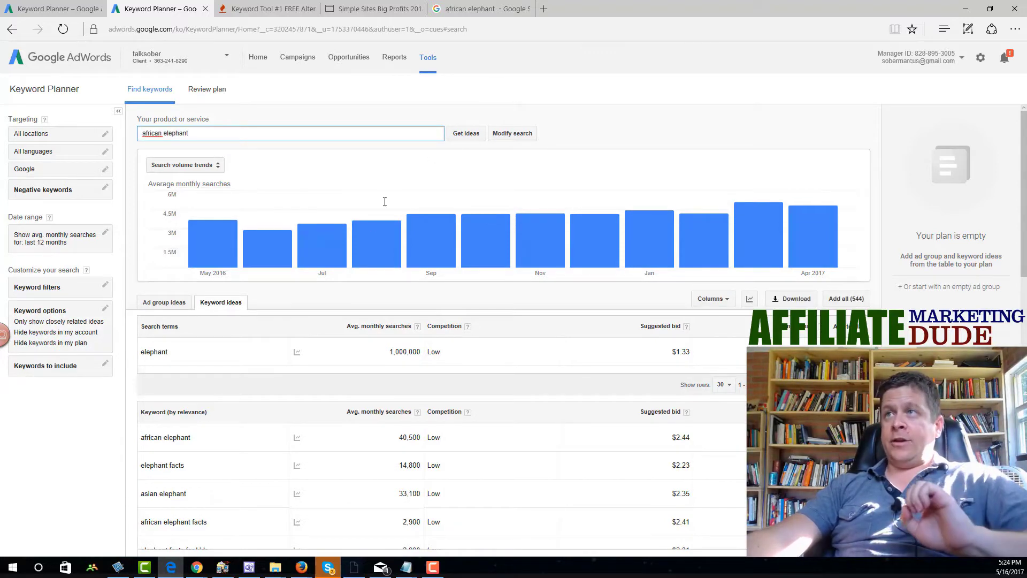
click(464, 137)
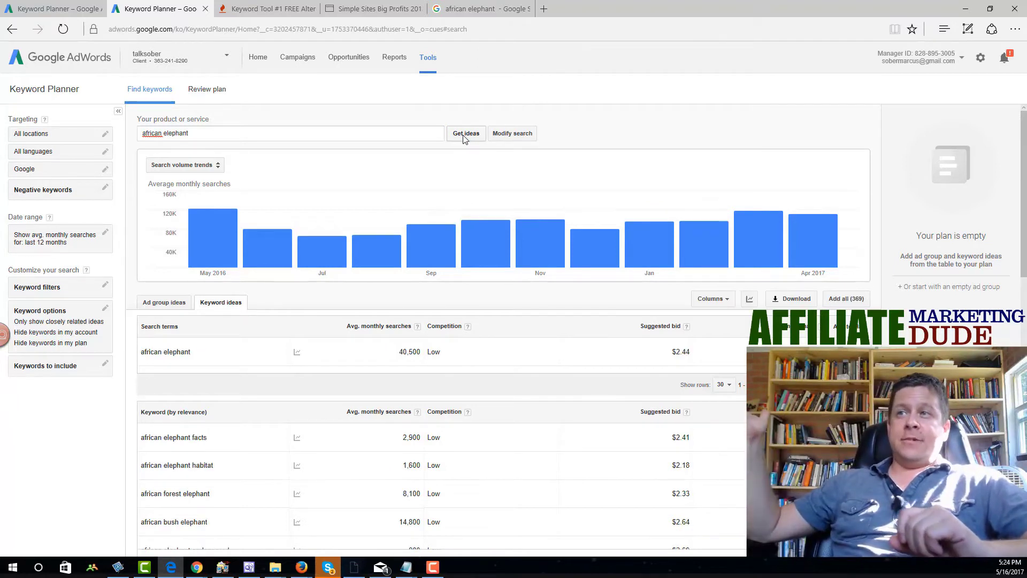
scroll(415, 358, down, 3)
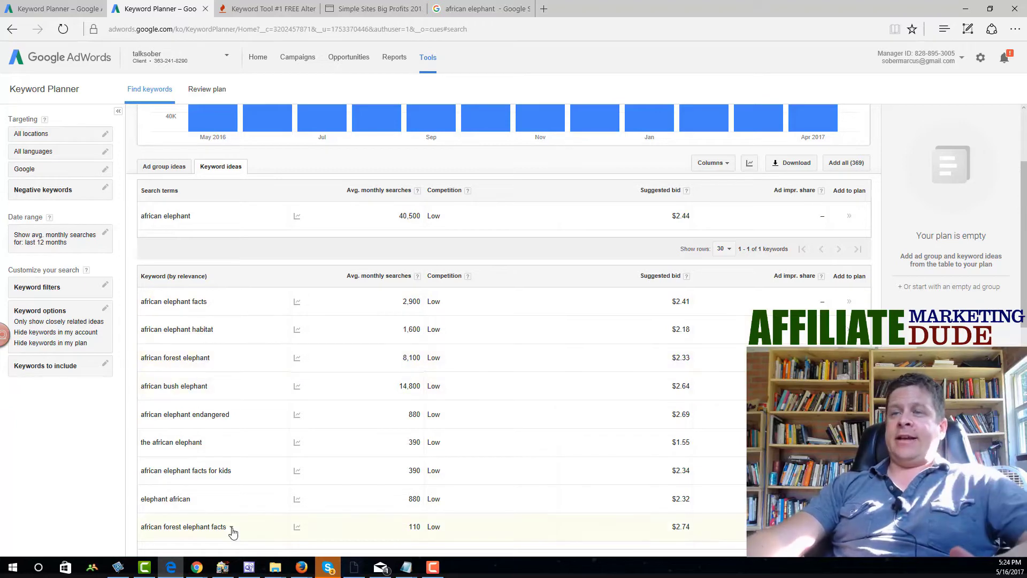
Copy the search term "african elephant" from the product or service field and look over the keyword ideas again.
scroll(229, 503, up, 3)
click(219, 134)
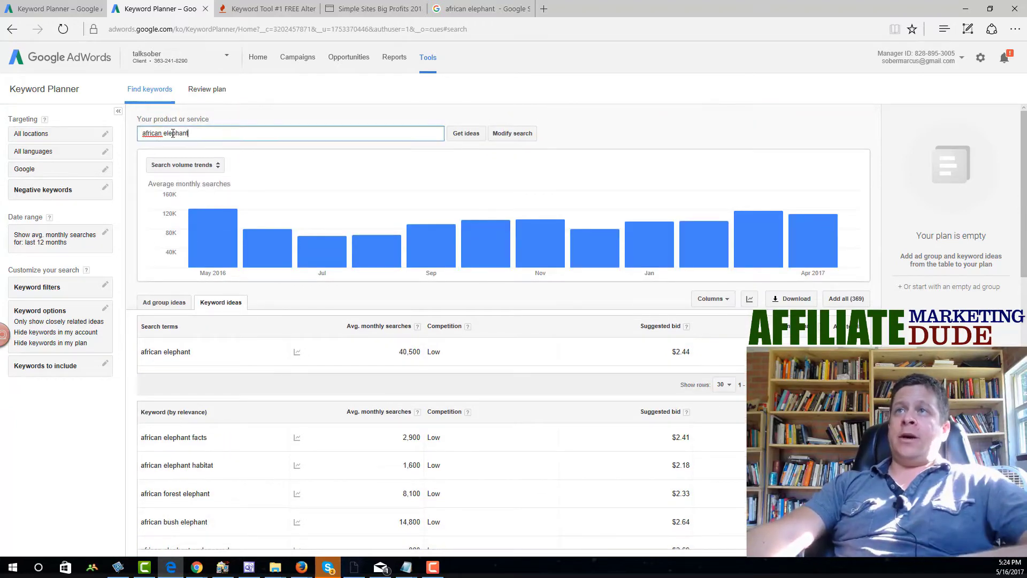
triple_click(154, 135)
key(ctrl+c)
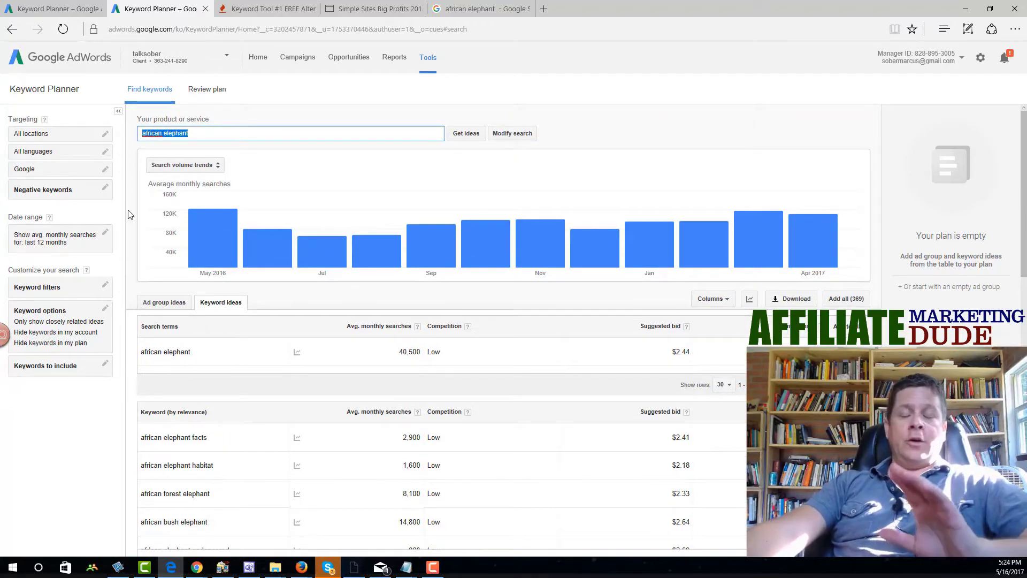
scroll(270, 488, down, 3)
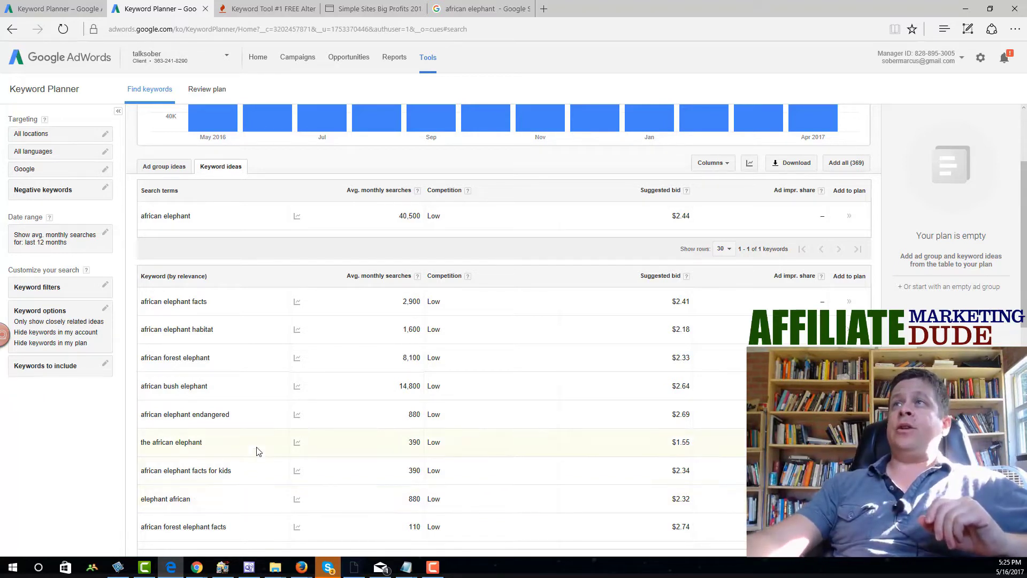
mouse_move(297, 469)
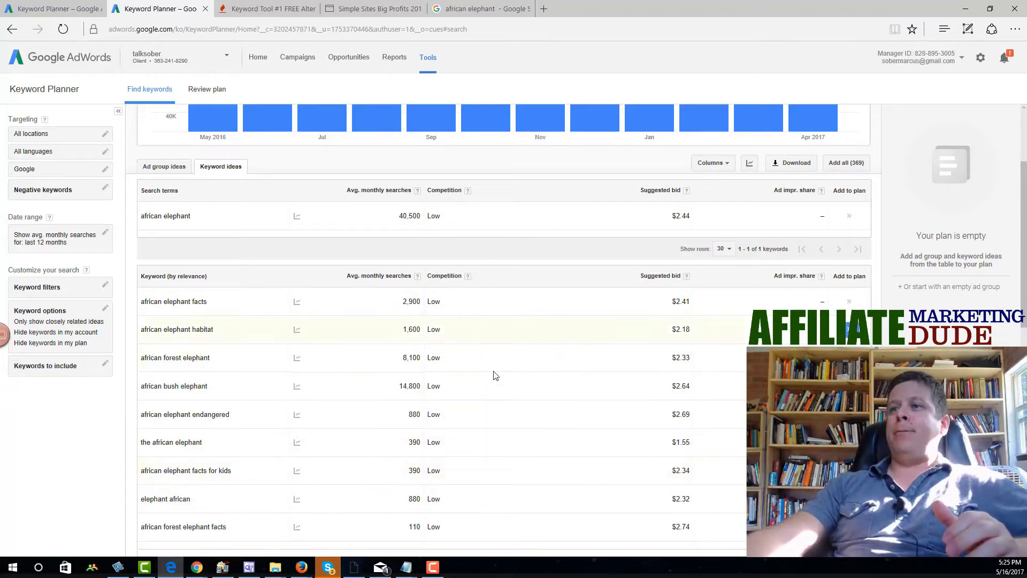
Switch to the Bing Ads Keyword Planner and enter "african elephant" as the product or service for a new keyword search.
key(alt+Tab)
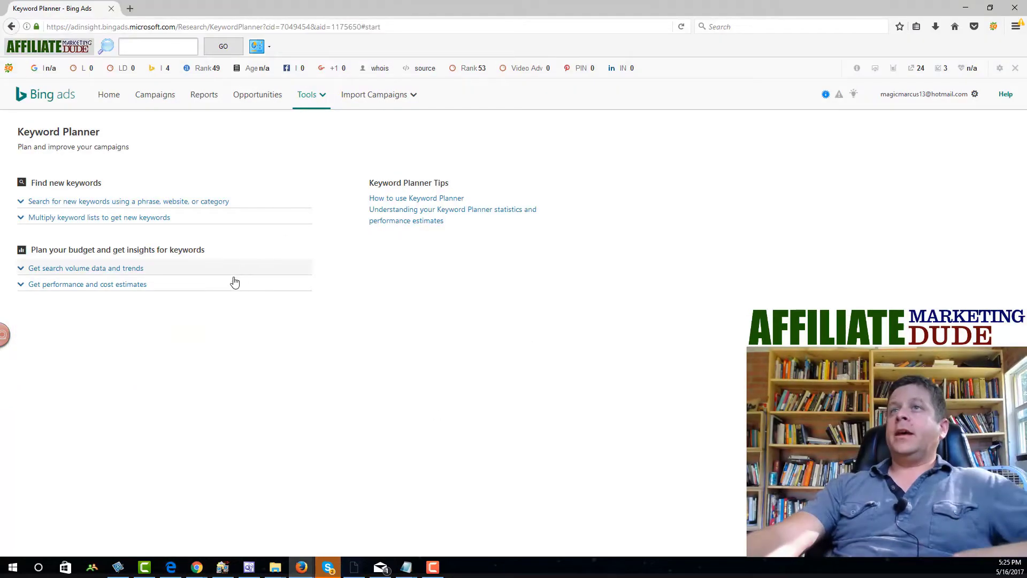
click(33, 209)
click(98, 245)
key(ctrl+v)
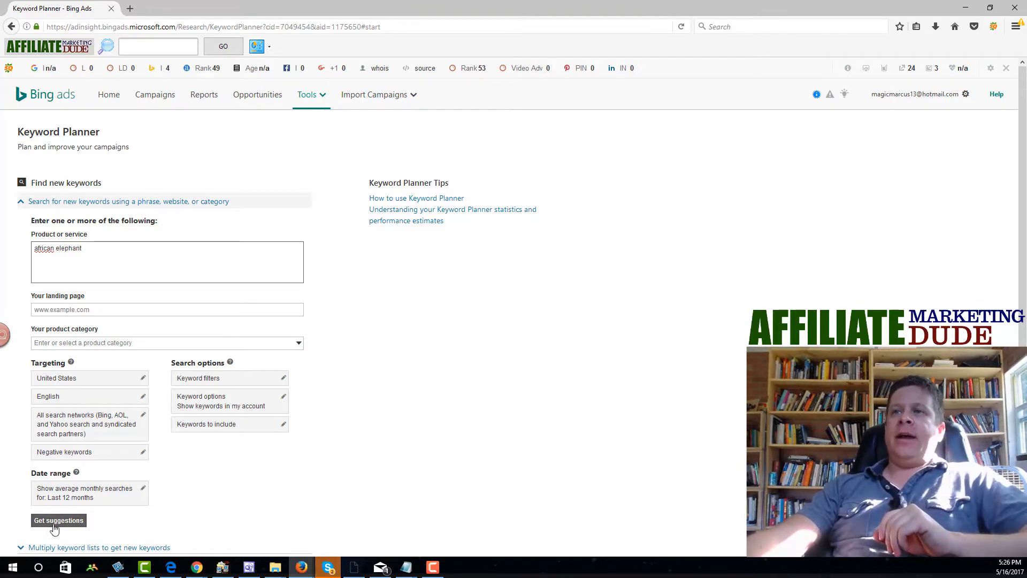
Check the available keyword filters and keyword options without changing any of them.
click(213, 380)
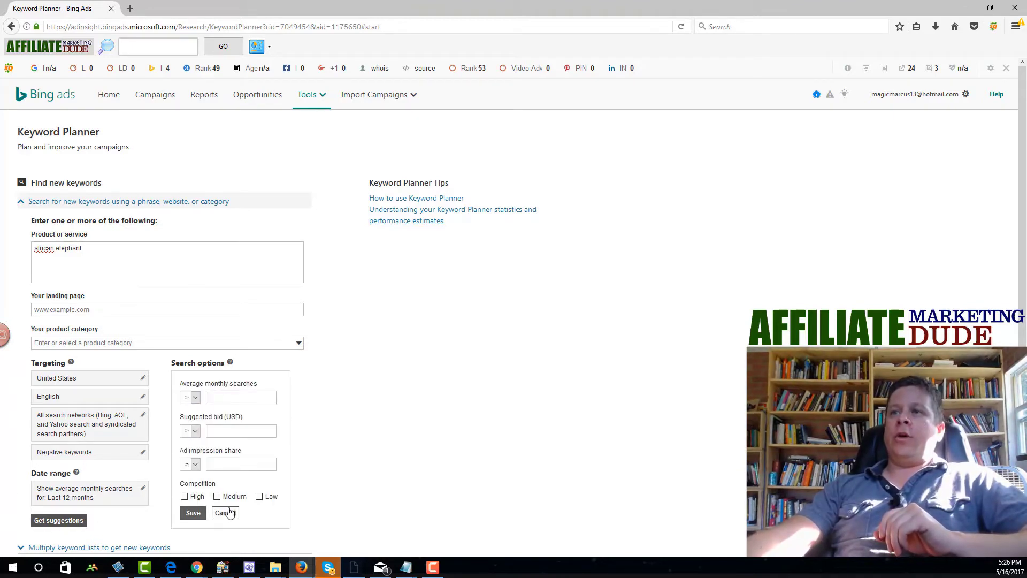
click(226, 513)
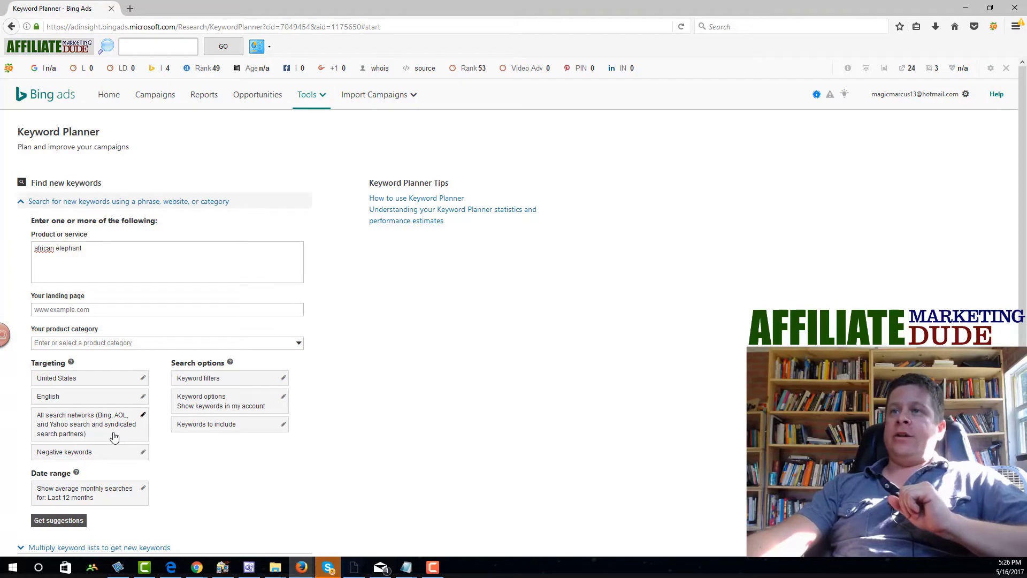
click(220, 408)
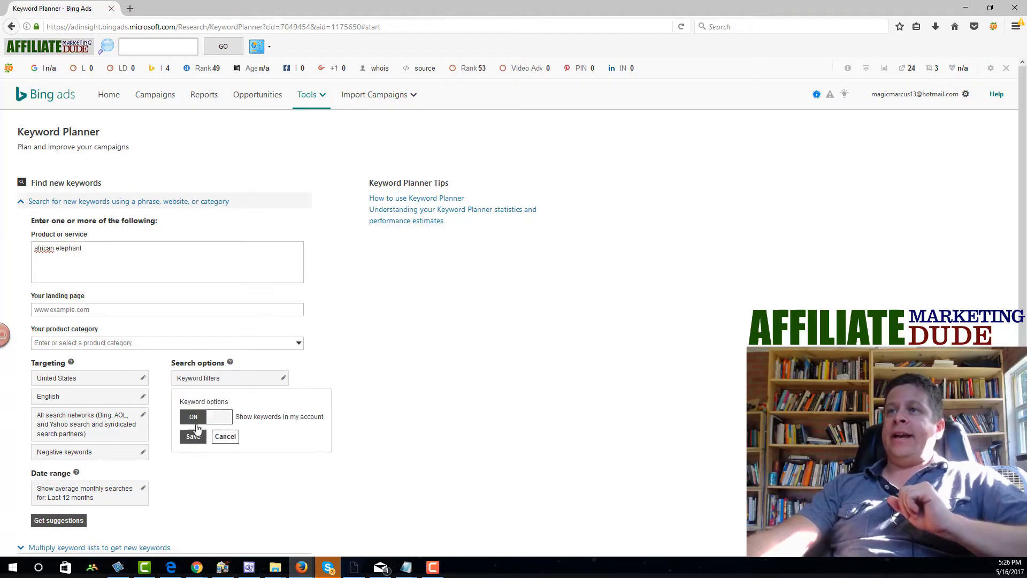
click(415, 349)
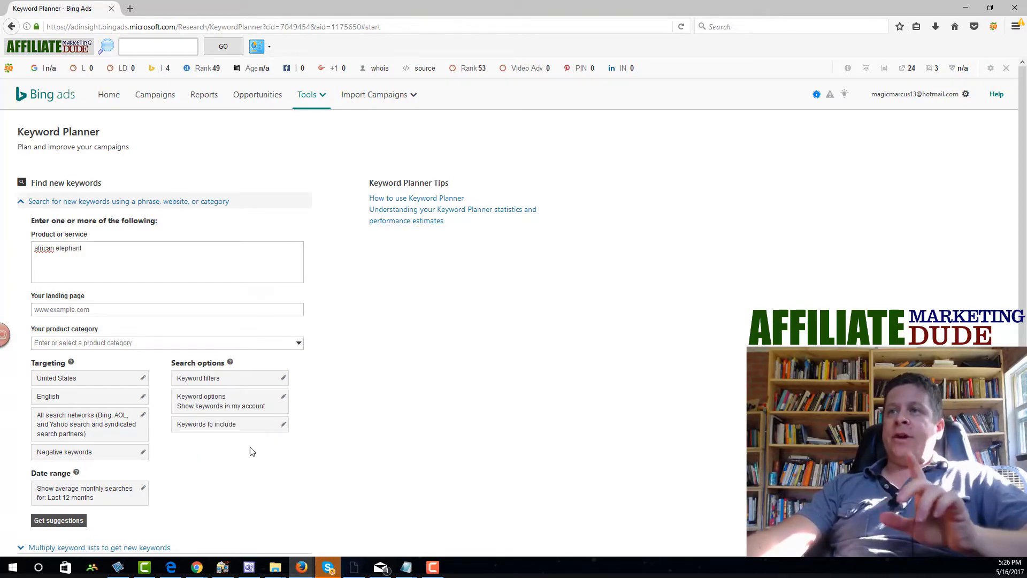
Get the suggestions for african elephant and examine the keyword suggestions for average monthly searches and suggested bid.
click(74, 521)
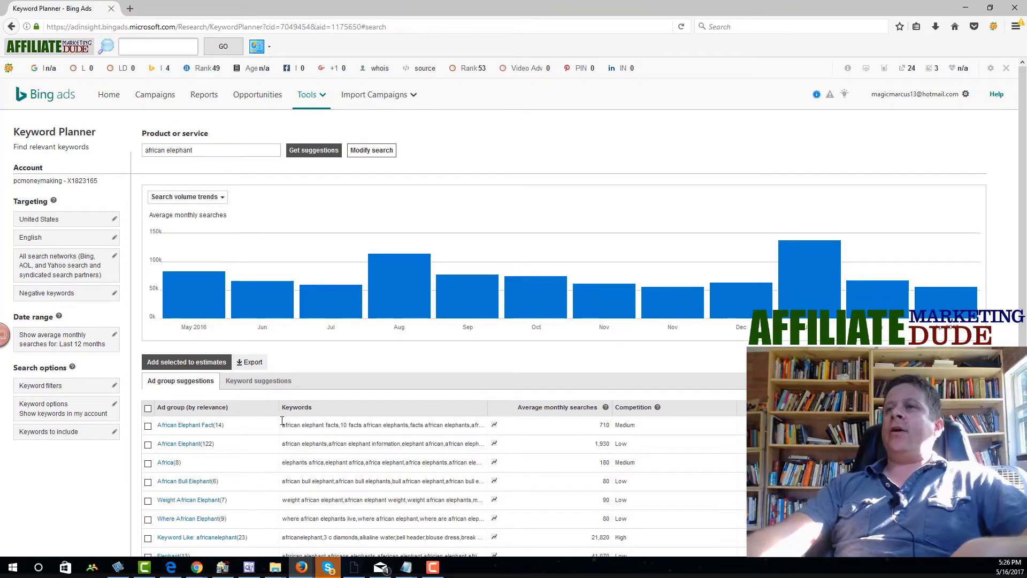
click(252, 383)
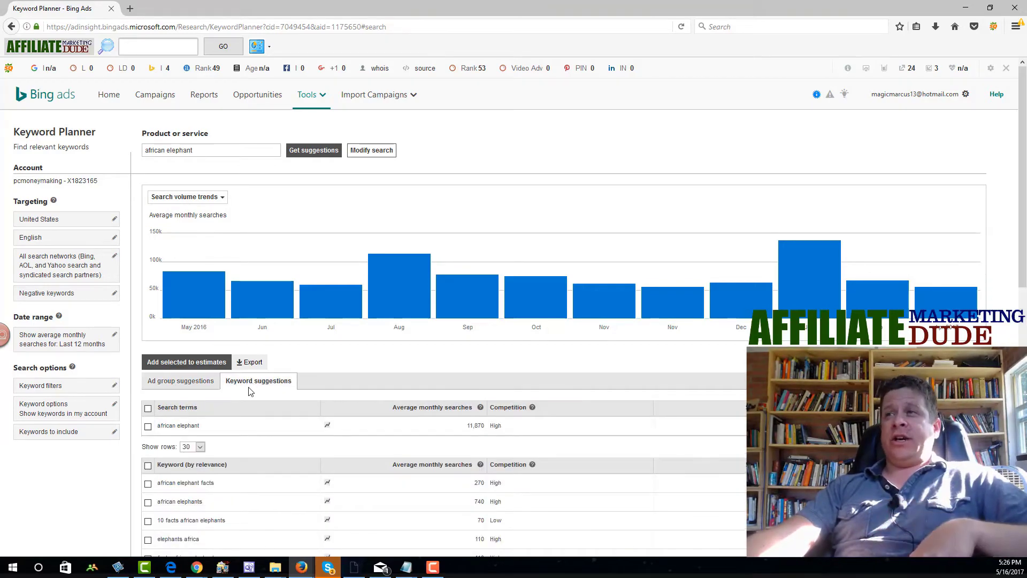
scroll(371, 340, down, 3)
drag(466, 303, 490, 316)
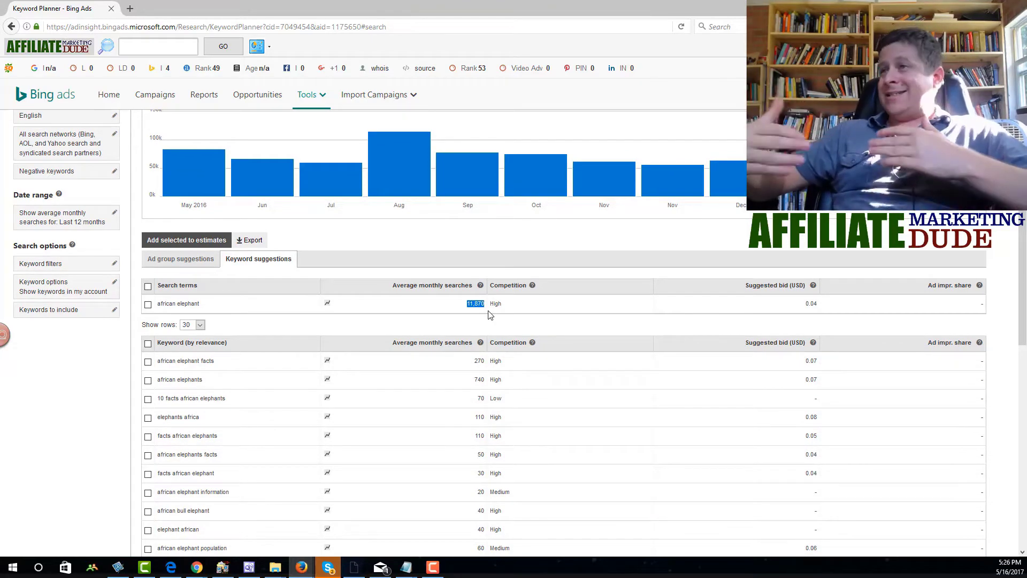
click(808, 307)
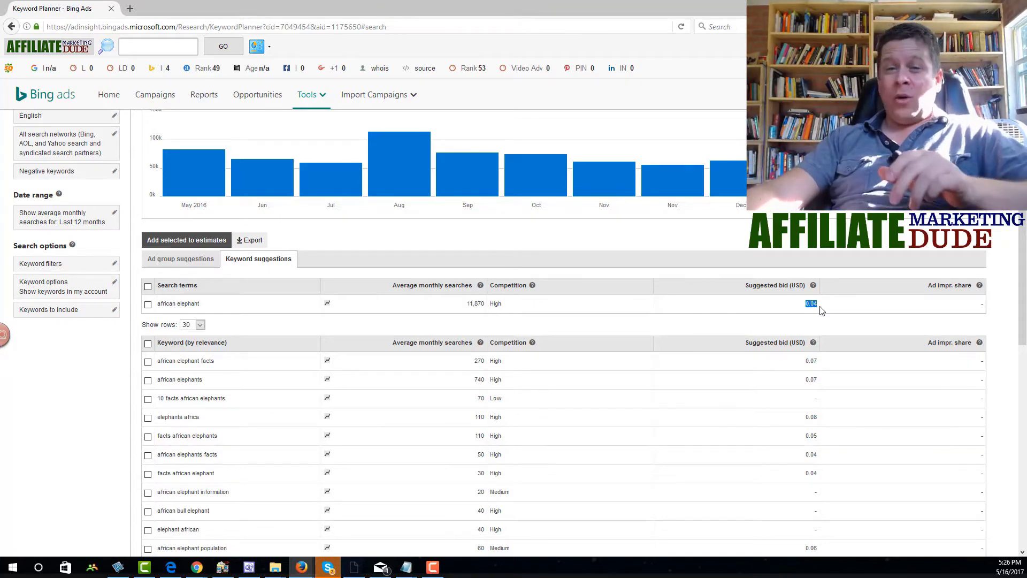
mouse_move(652, 196)
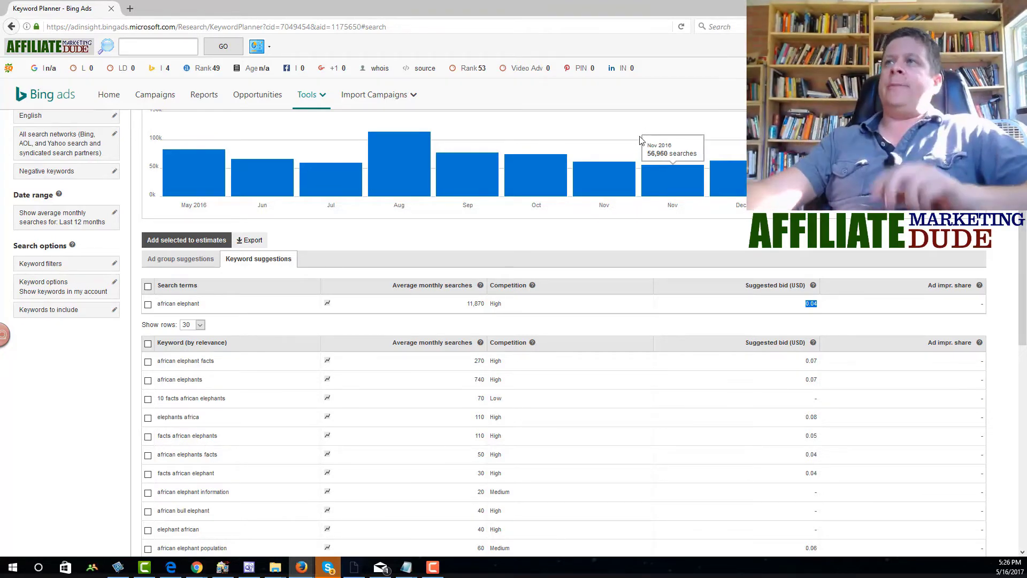
scroll(258, 275, up, 3)
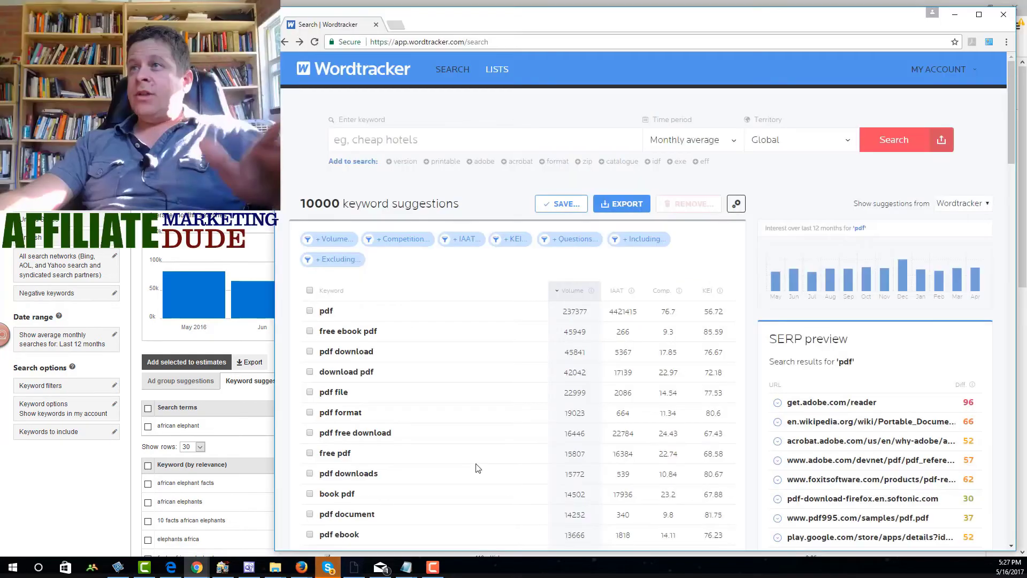
Switch to Wordtracker in a maximized window and search for "african elephant" with monthly average and Global territory.
click(197, 567)
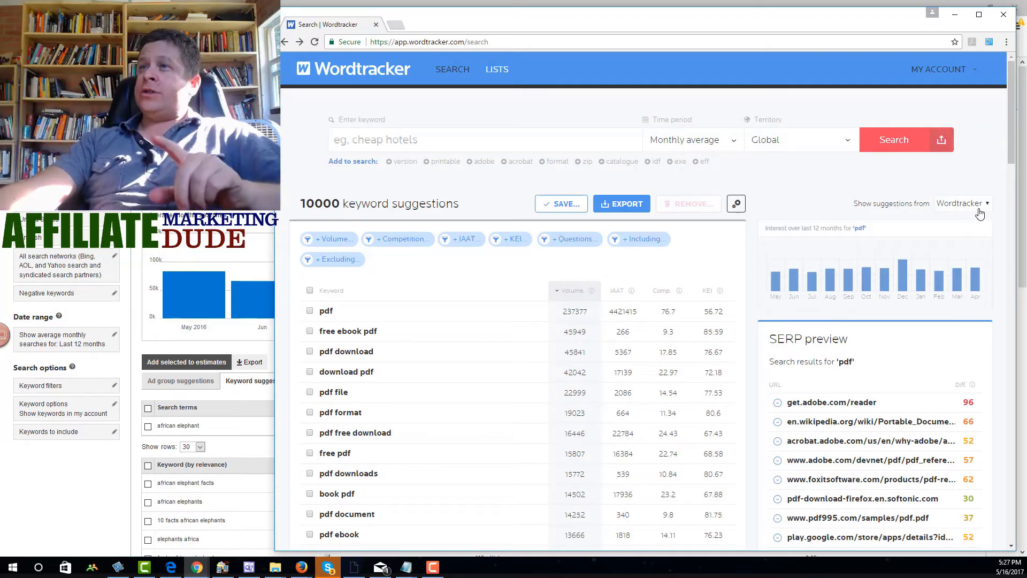
click(979, 14)
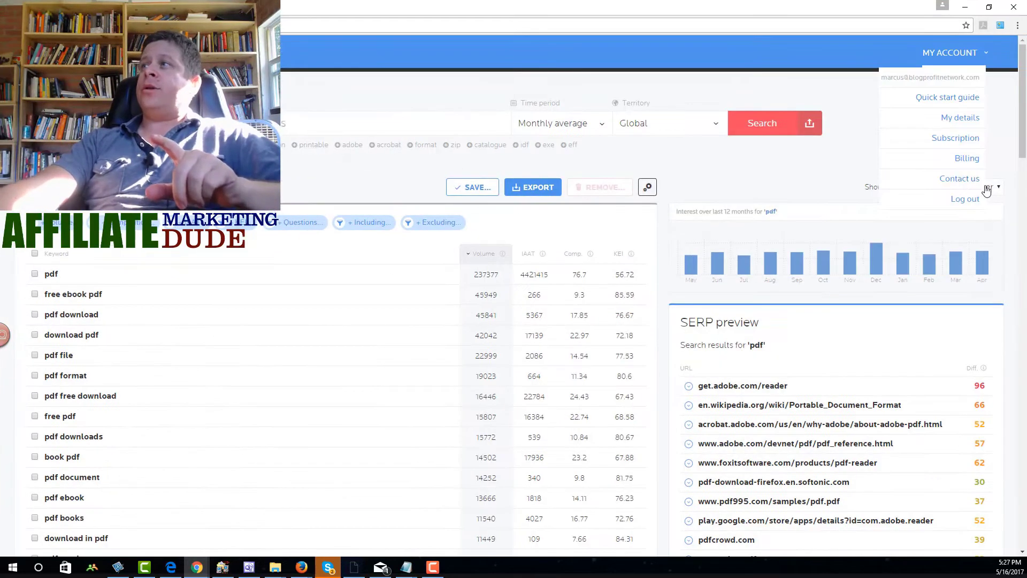
click(997, 188)
click(655, 170)
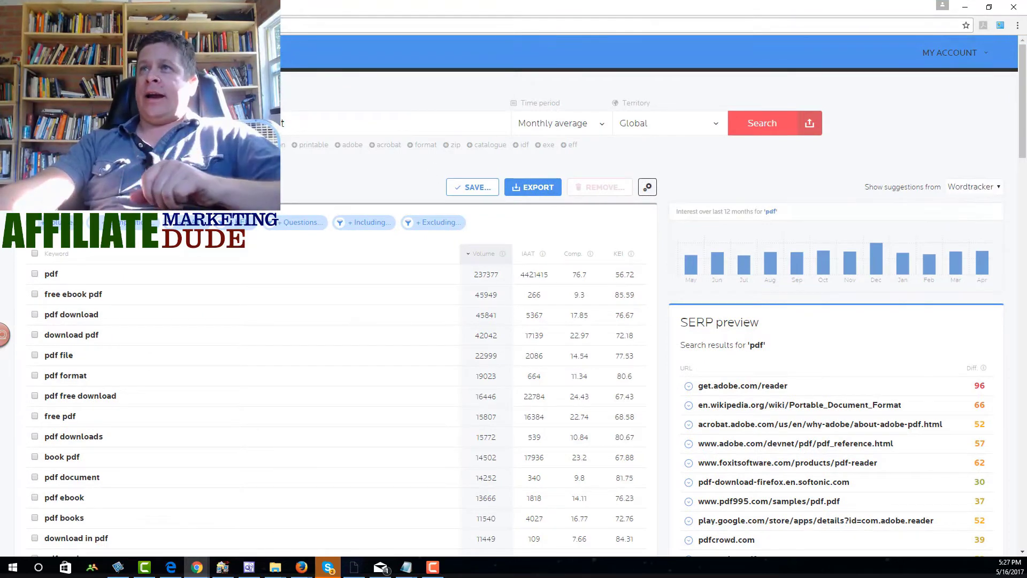
click(752, 125)
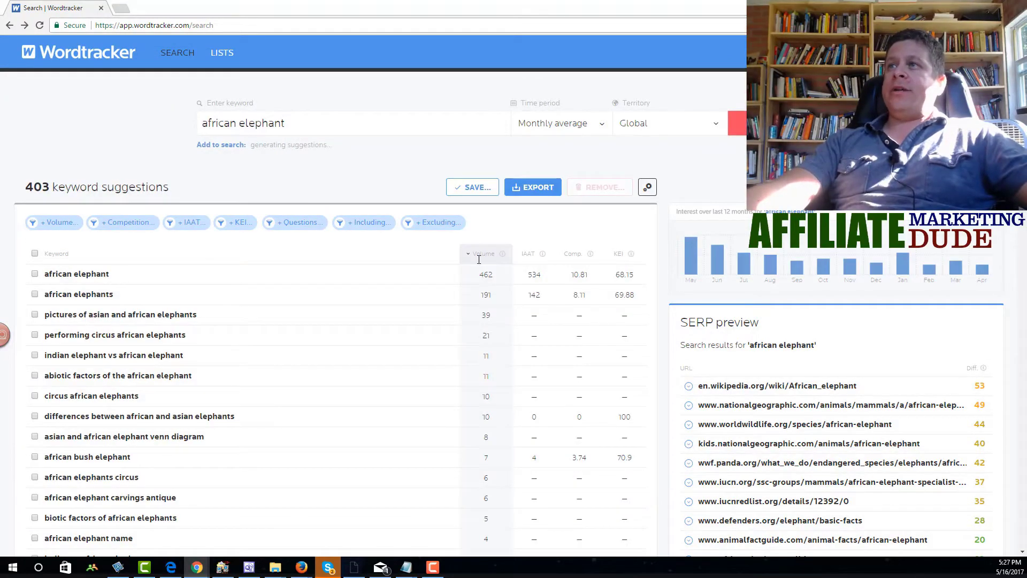
Check the search volume of african elephant, rerun the search for the United States territory and check the volume again.
double_click(494, 277)
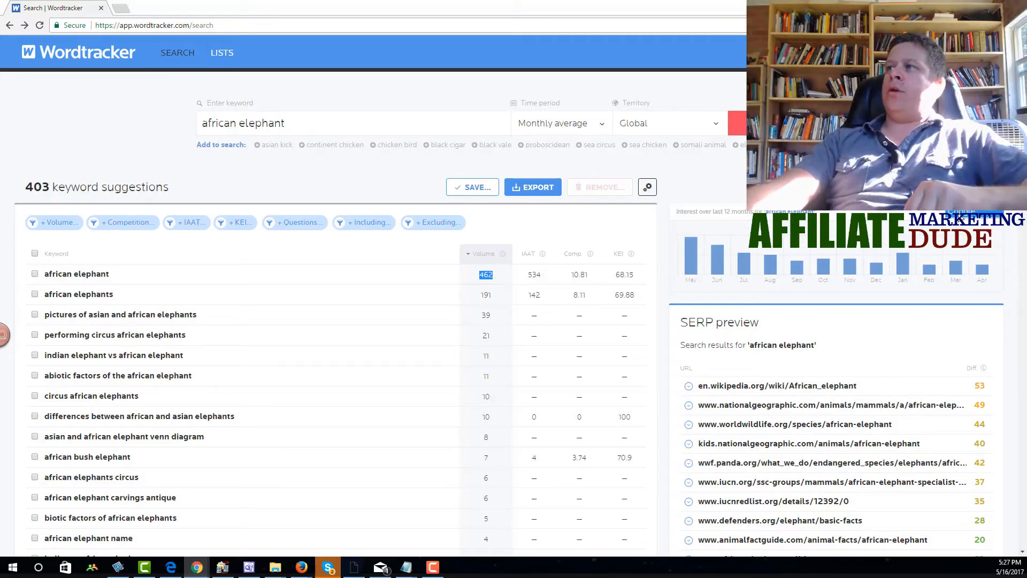
key(Return)
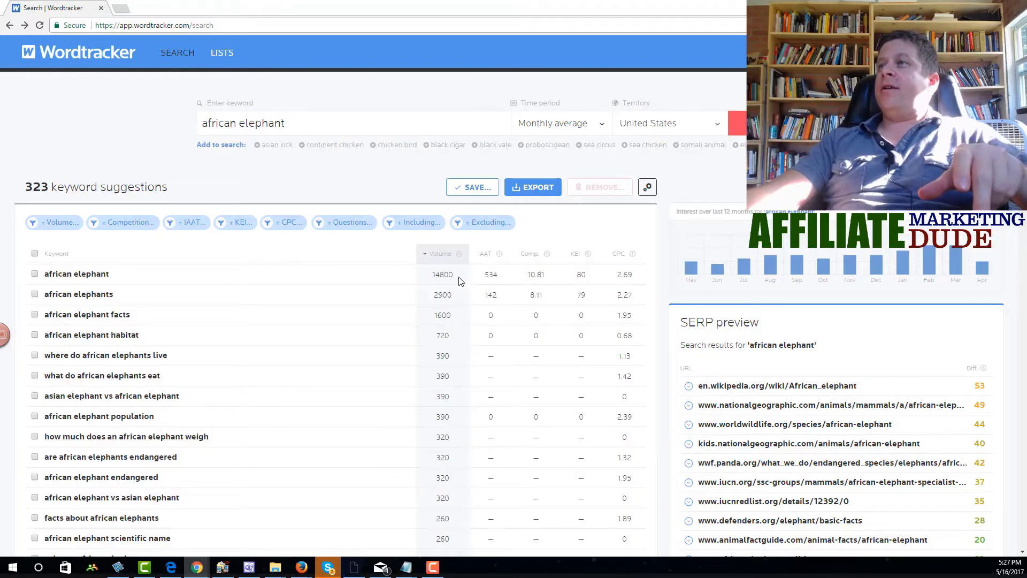
drag(458, 280, 427, 279)
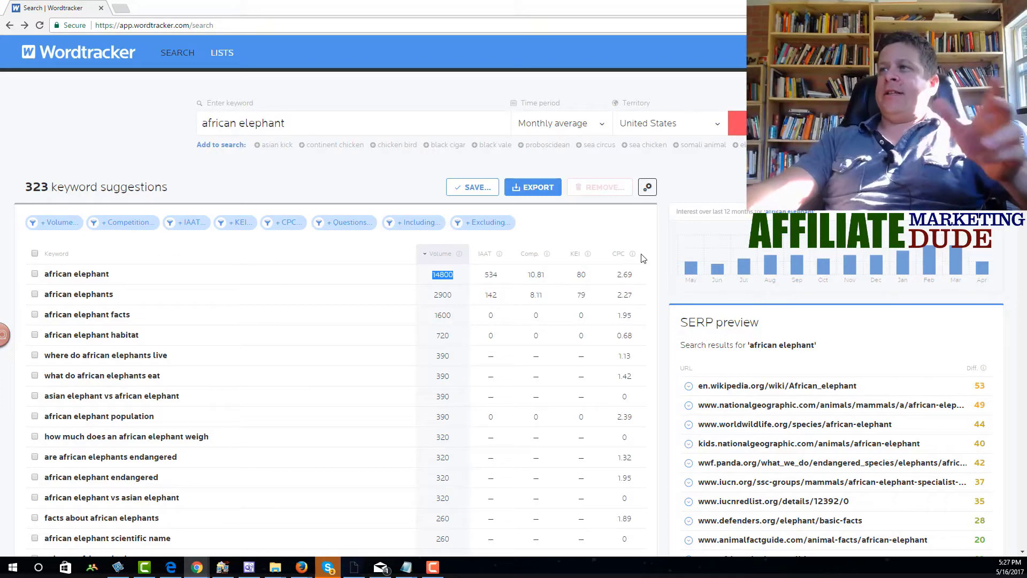
mouse_move(591, 260)
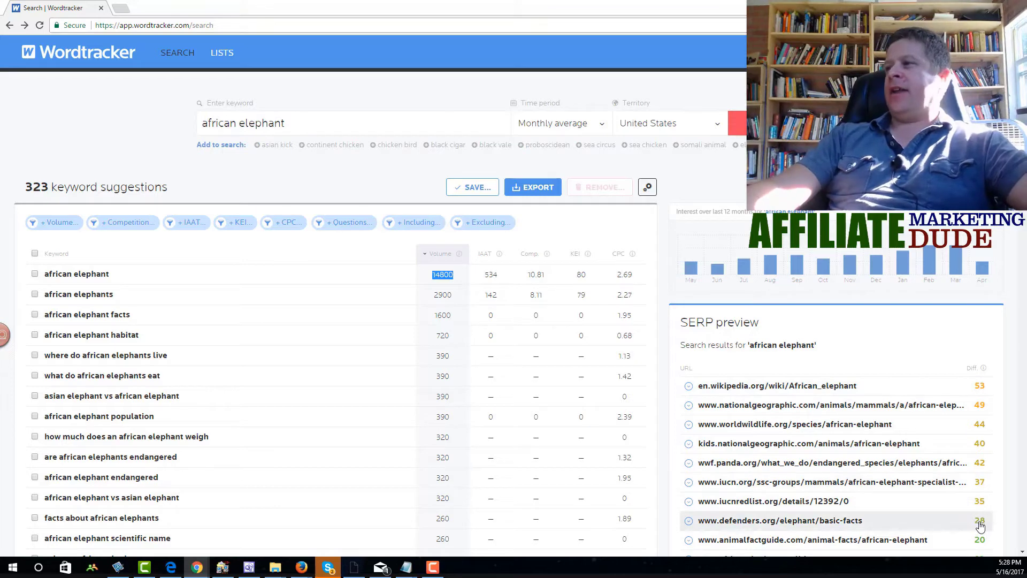
Review the SERP preview difficulty scores and select the keyword "african elephant facts" in the suggestions list.
scroll(984, 526, down, 1)
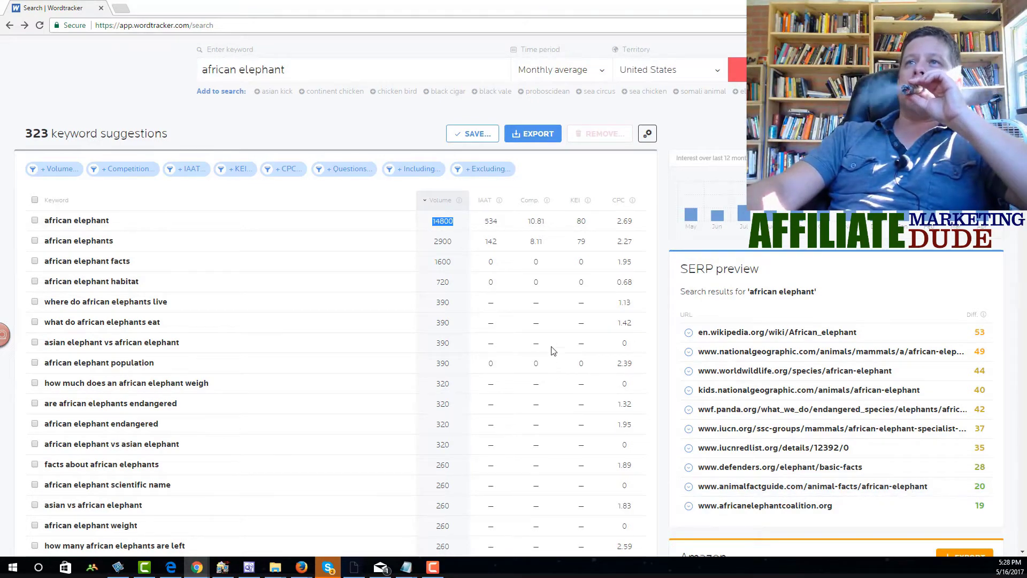
click(404, 263)
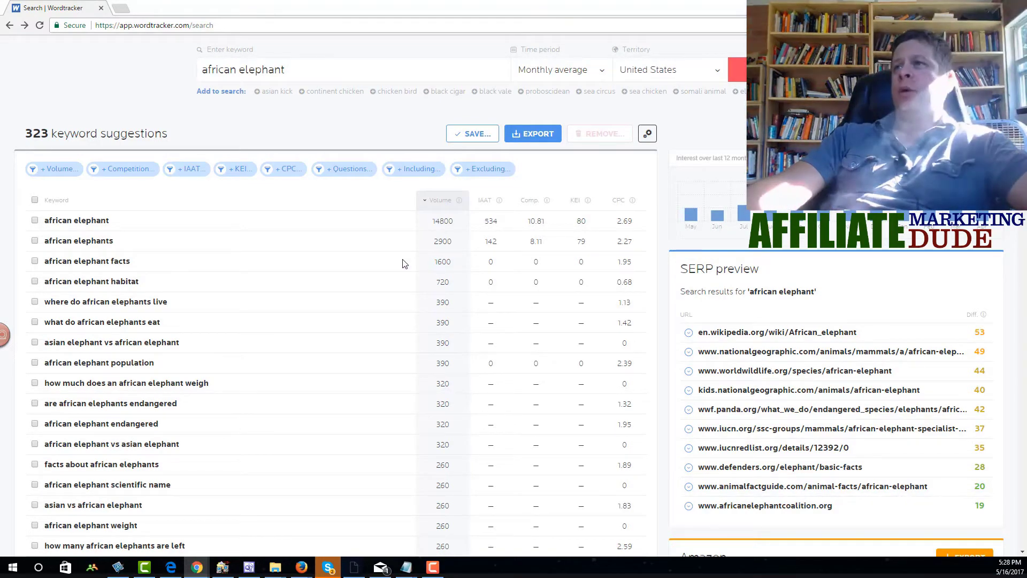
click(34, 260)
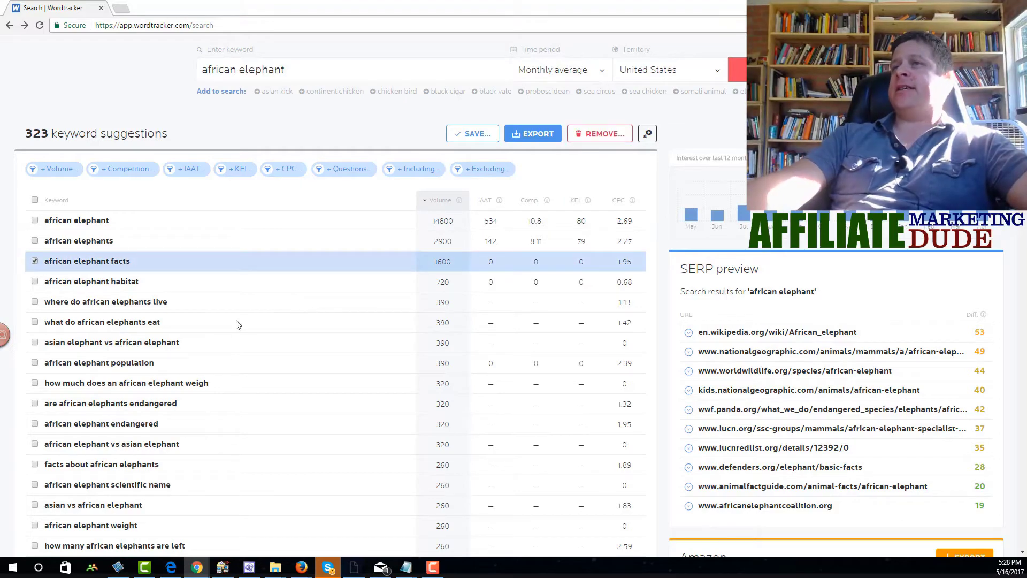
Review the keyword, Amazon and YouTube suggestions for african elephant and read the explanations of the IAAT, Comp. and KEI metrics.
scroll(819, 337, down, 3)
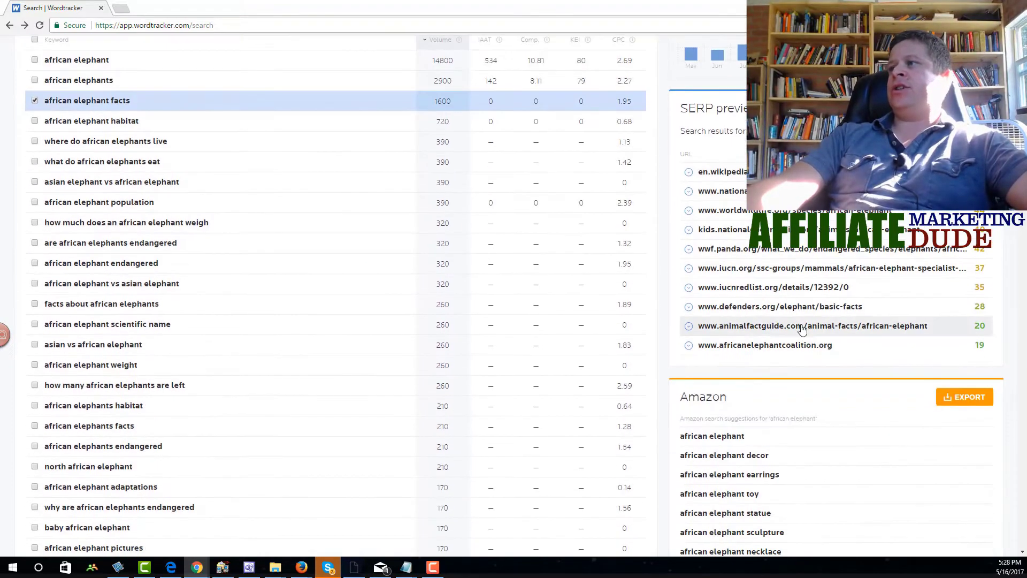
scroll(818, 342, down, 1)
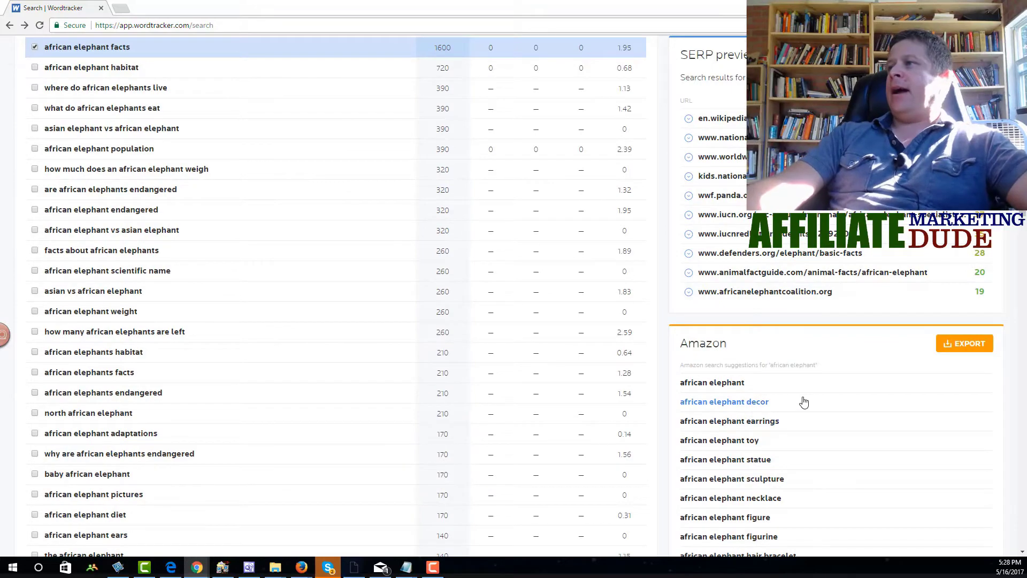
scroll(755, 423, down, 5)
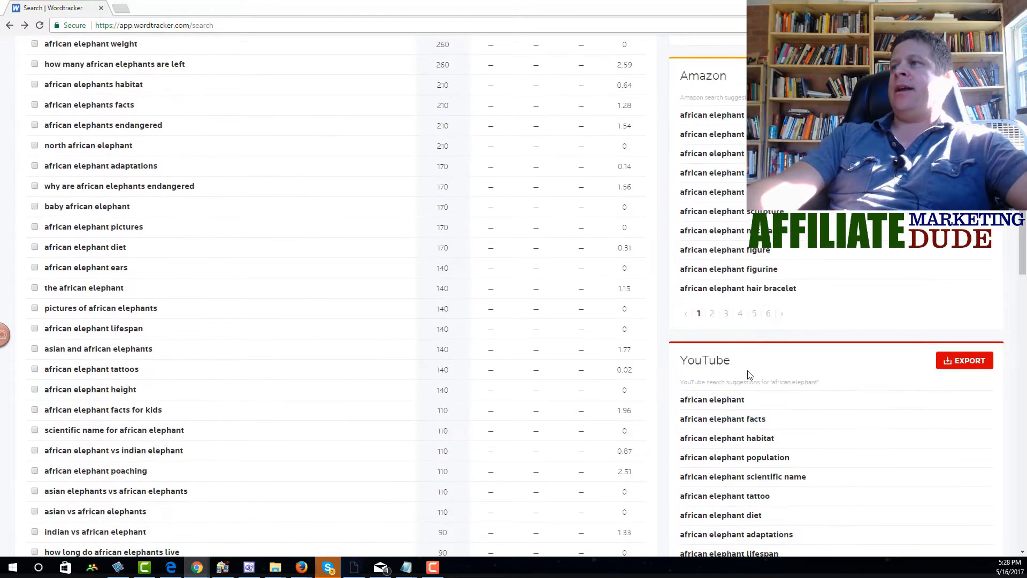
scroll(752, 460, down, 8)
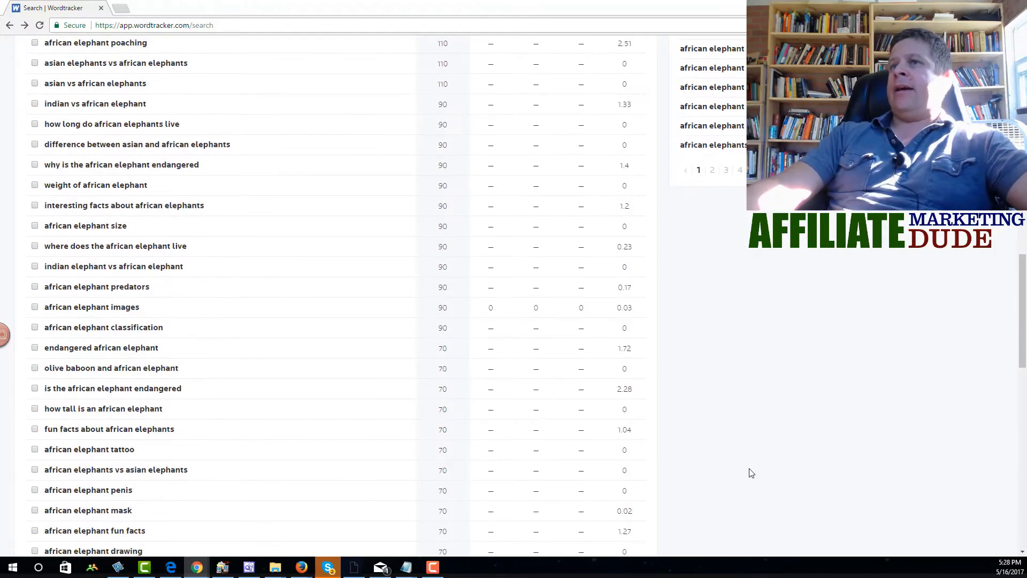
scroll(752, 469, up, 7)
scroll(751, 469, up, 13)
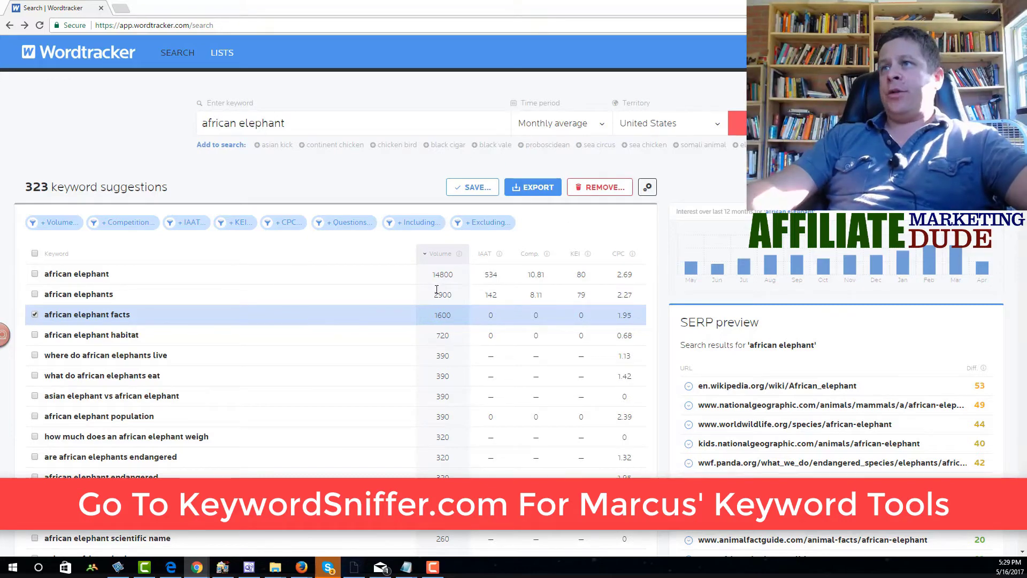
mouse_move(499, 256)
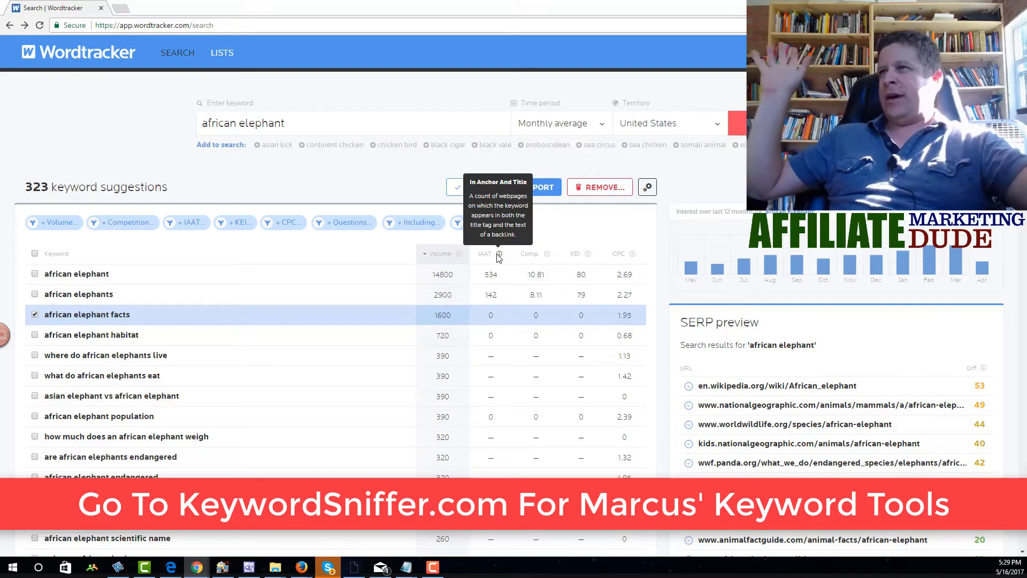
mouse_move(547, 256)
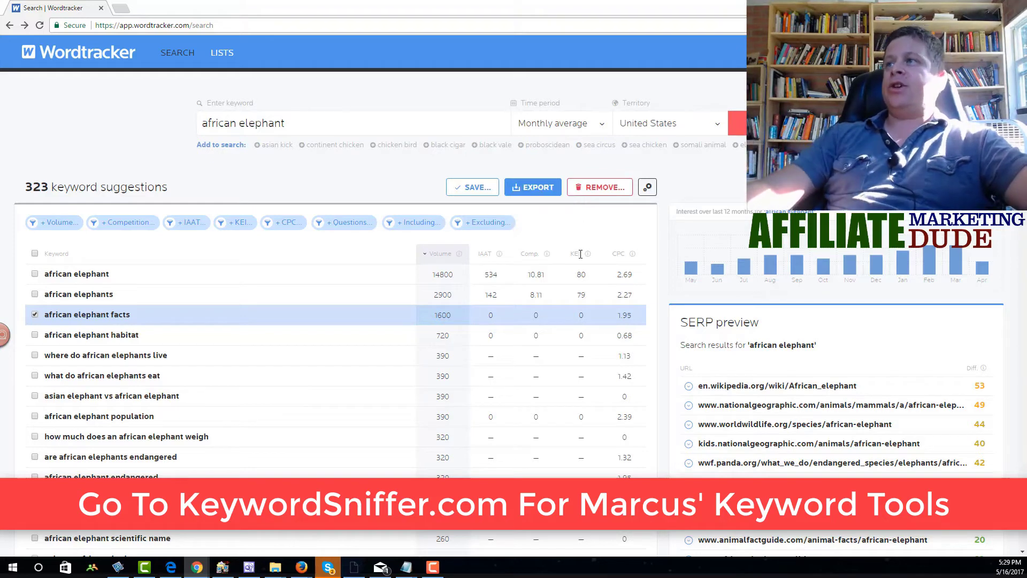
mouse_move(589, 255)
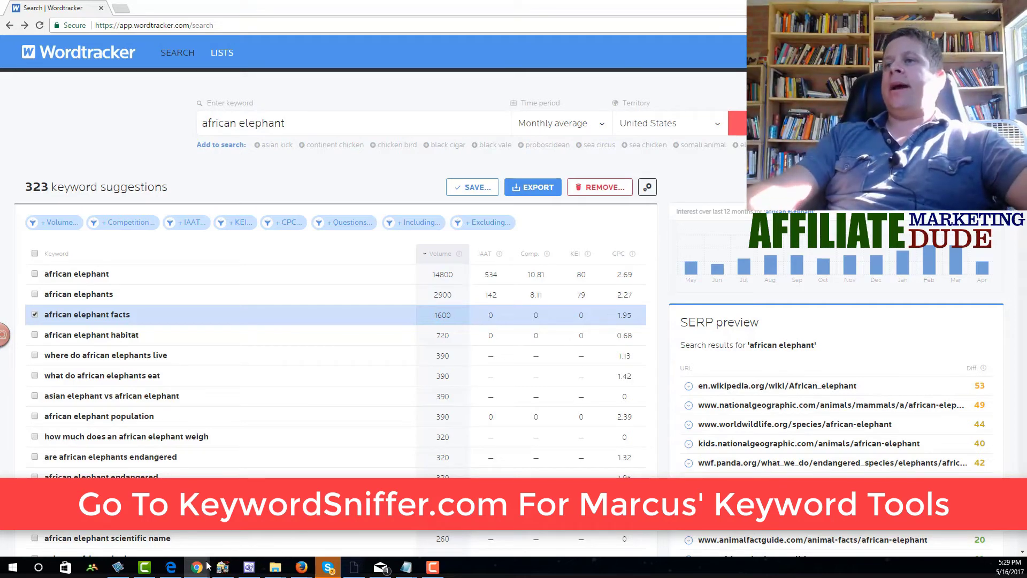
Switch to Keyword Tool in the Edge browser and search Google suggestions on google.com in English for "african elephant".
mouse_move(207, 566)
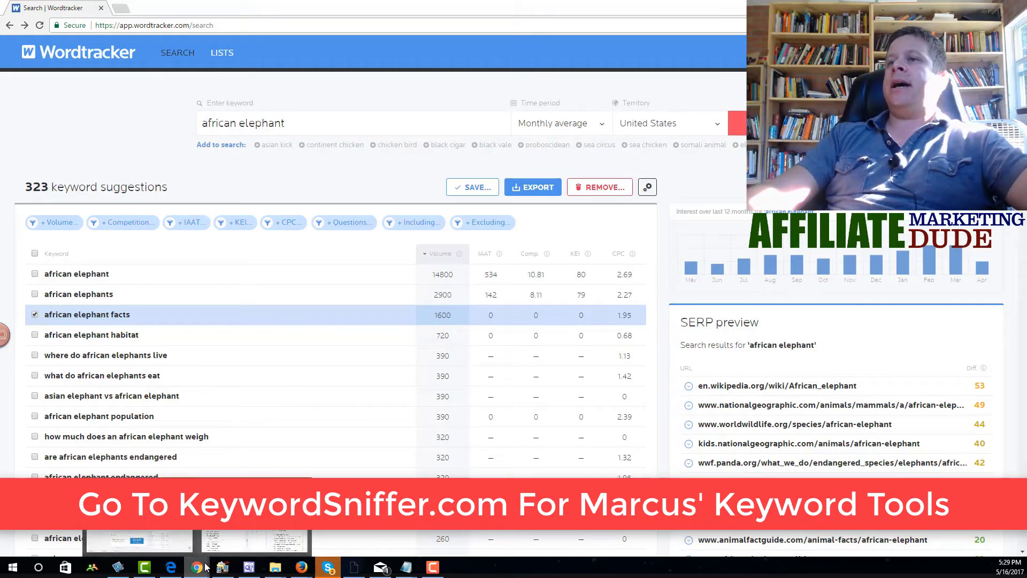
click(170, 567)
click(288, 11)
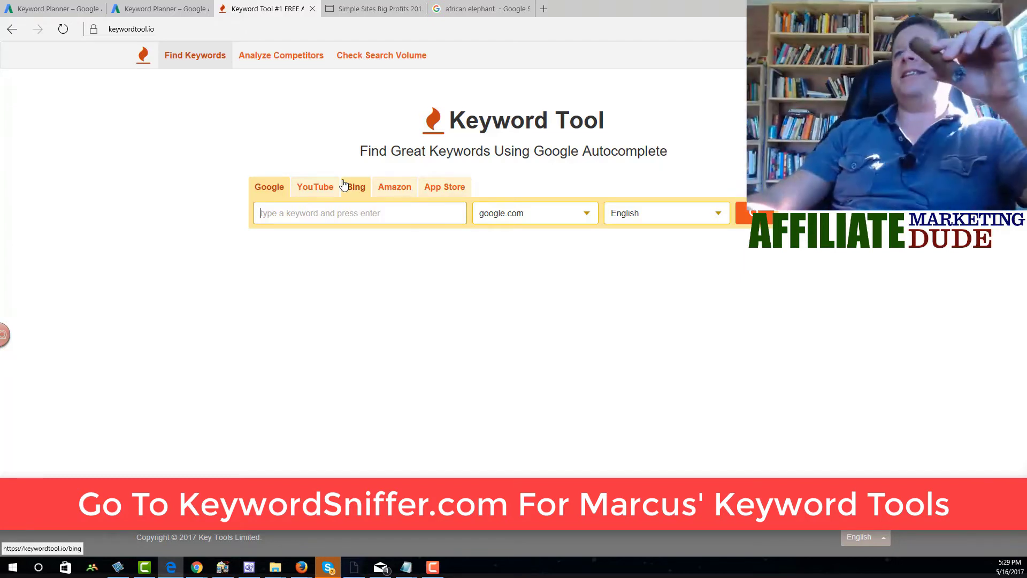
right_click(343, 213)
click(360, 242)
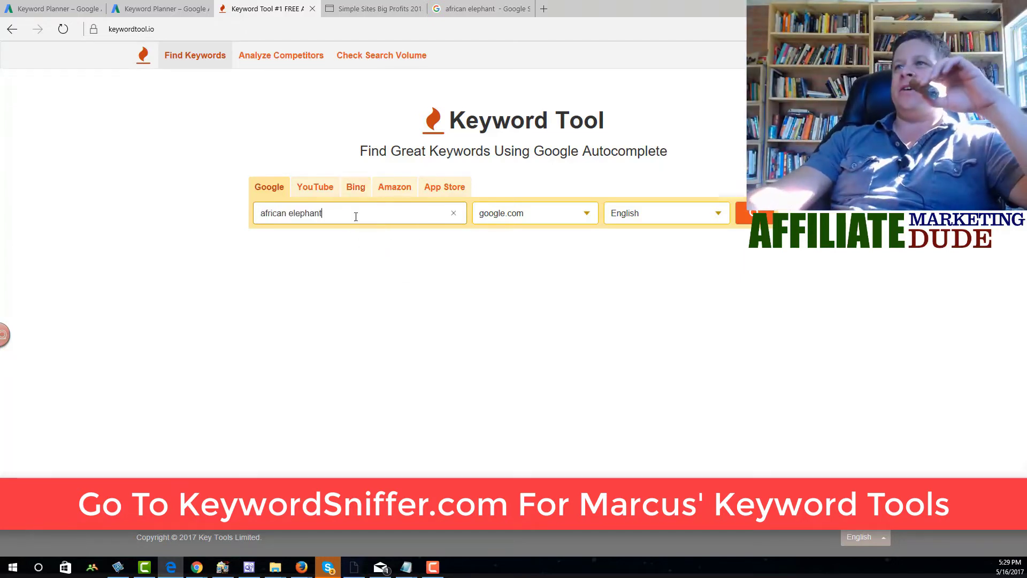
click(756, 213)
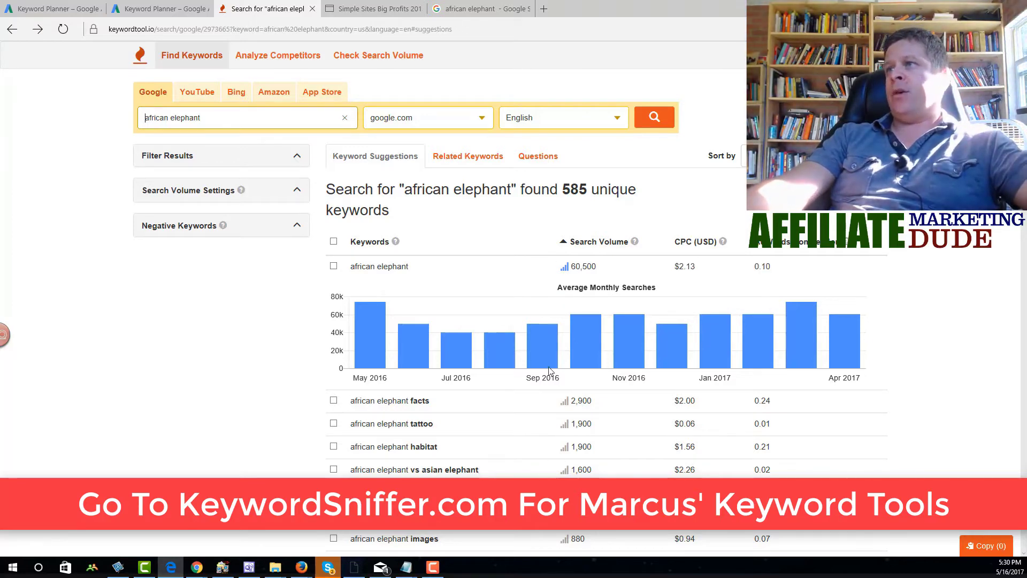
Examine the average monthly searches chart for african elephant, followed by the related keywords and the questions found for it.
click(565, 271)
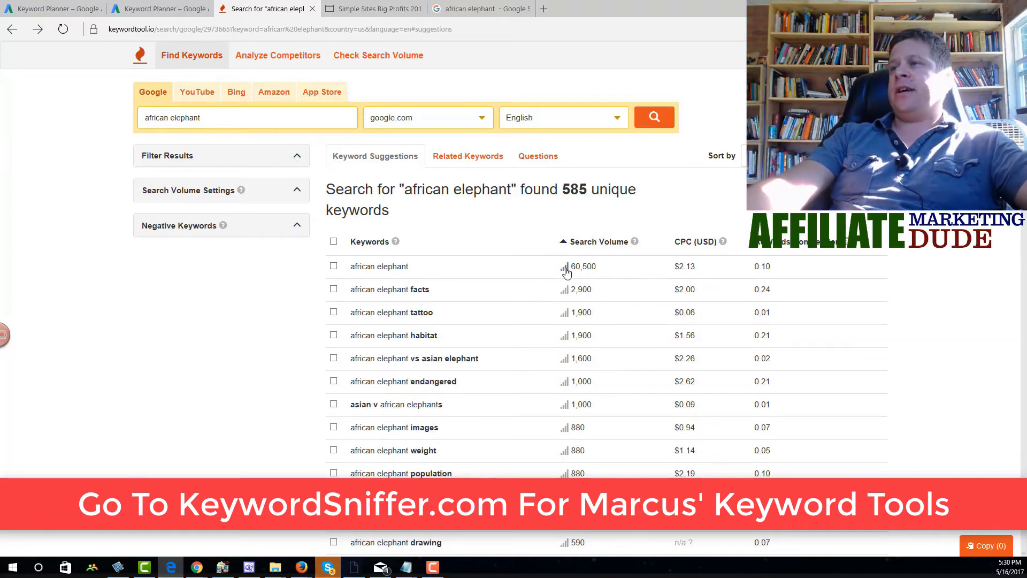
click(565, 269)
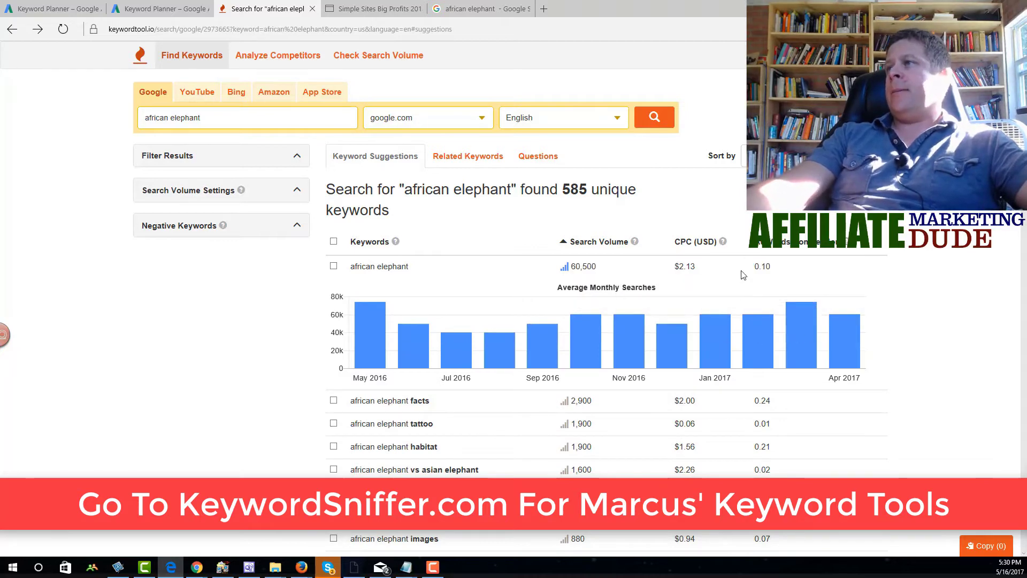
click(563, 267)
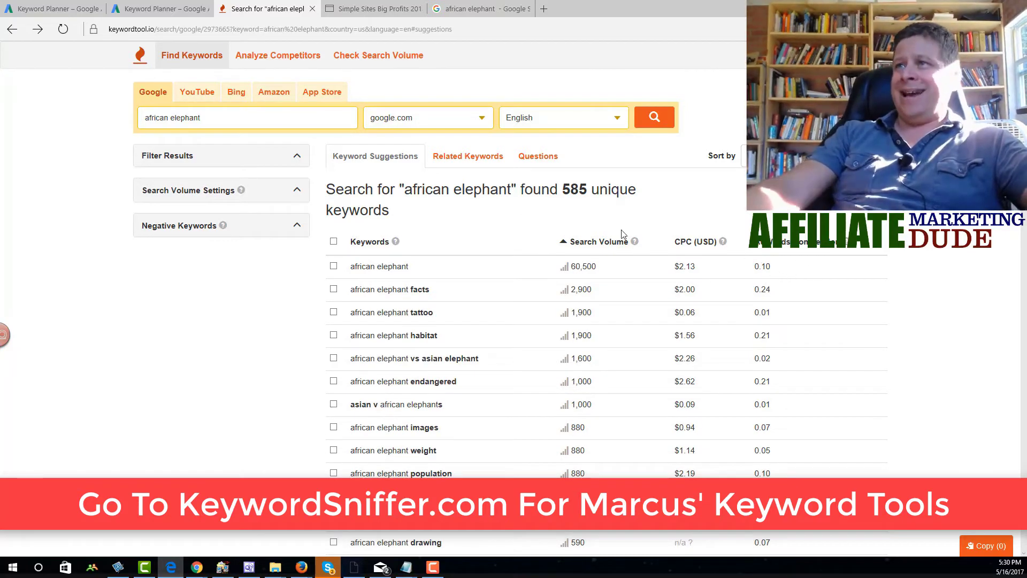
click(486, 167)
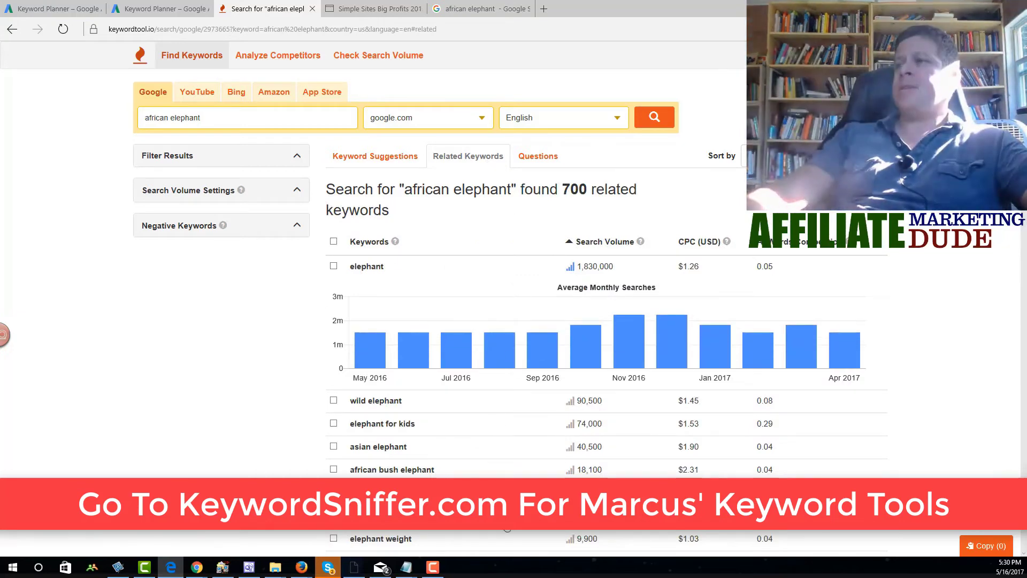
click(541, 159)
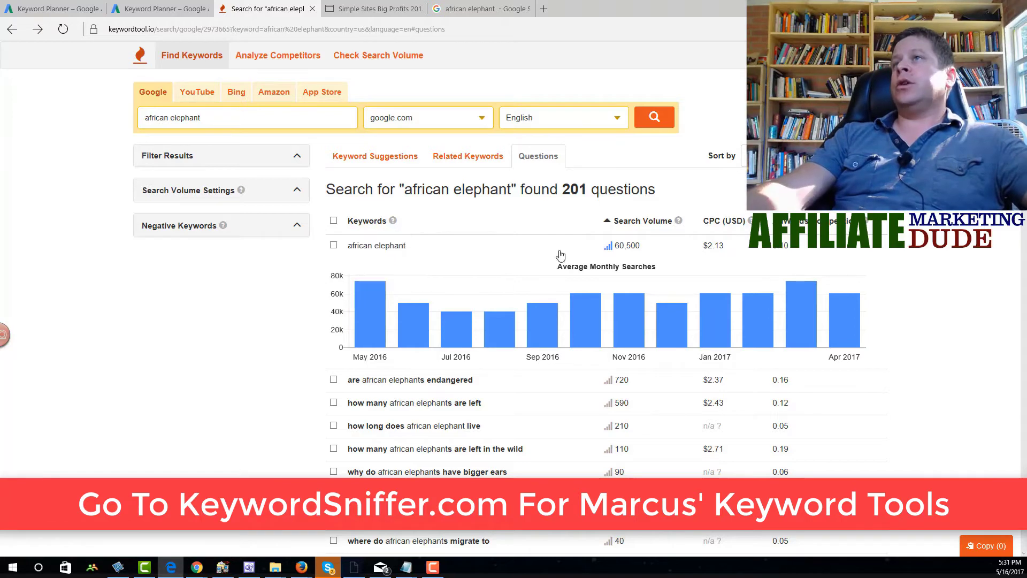
Show the YouTube questions for african elephant and copy the keyword "african elephant" from the results.
click(196, 101)
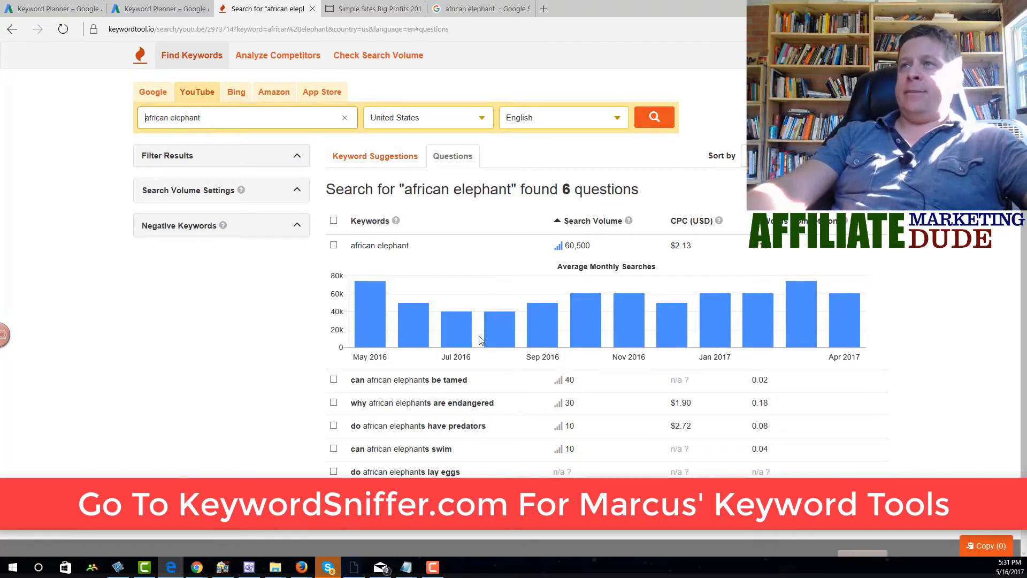
drag(375, 258, 361, 259)
key(ctrl+c)
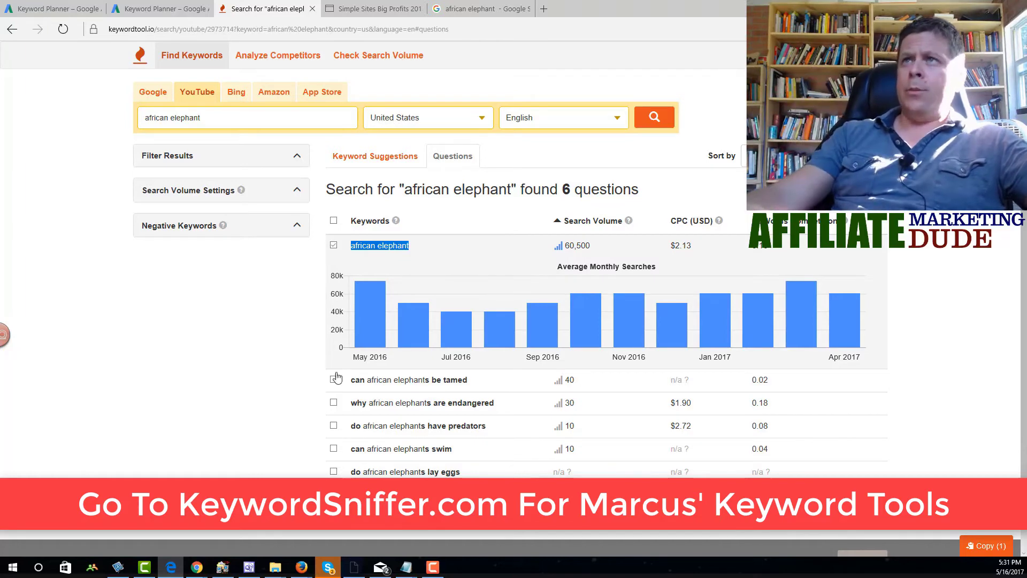
Compare the Bing, Amazon and App Store keyword results for african elephant, checking its search volume in the Amazon list.
click(228, 100)
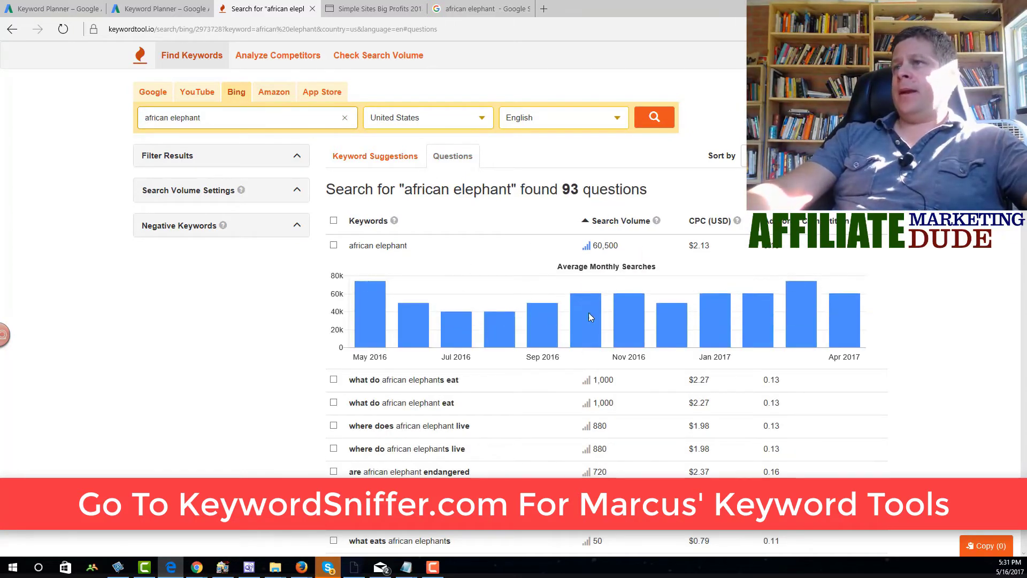
click(275, 102)
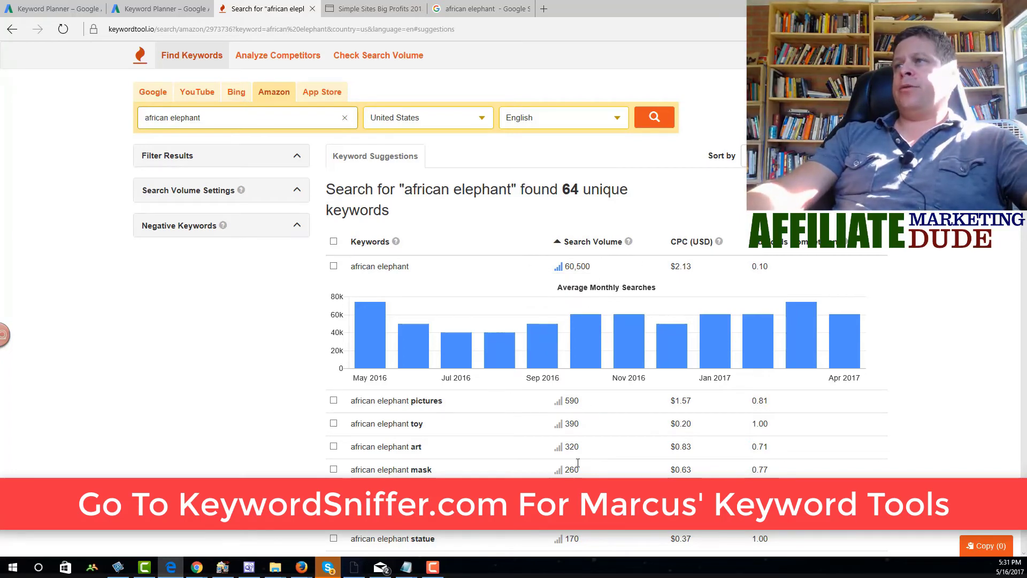
drag(565, 270, 610, 271)
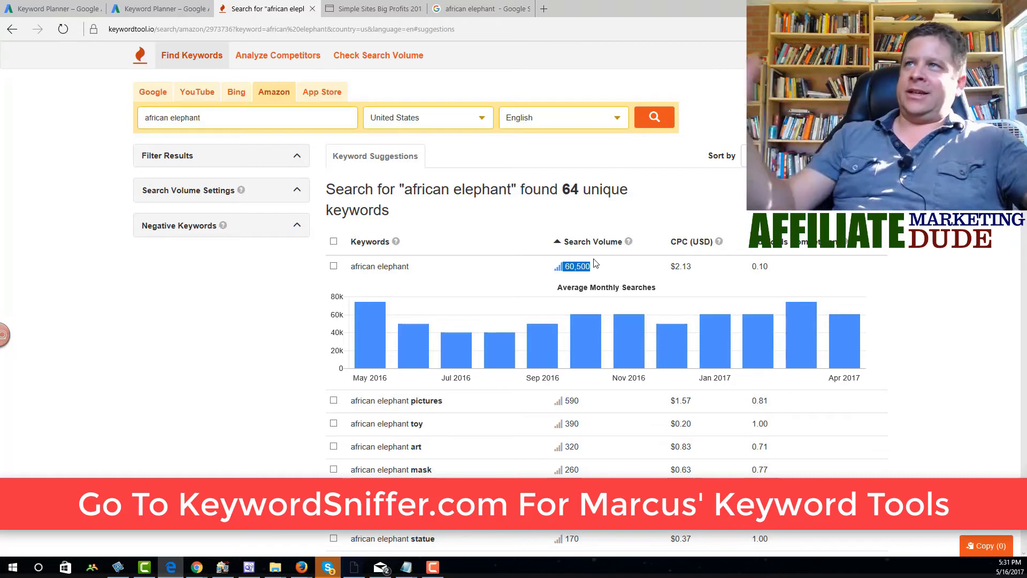
click(322, 92)
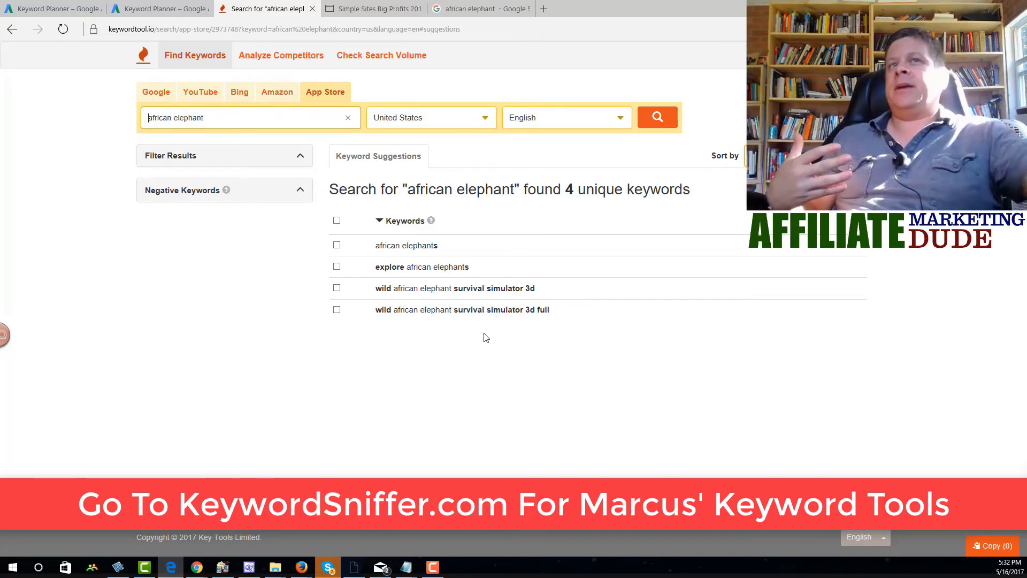
View Keyword Tool's Analyze Competitors page and look over the Check Search Volume page with its keyword list and settings.
click(303, 62)
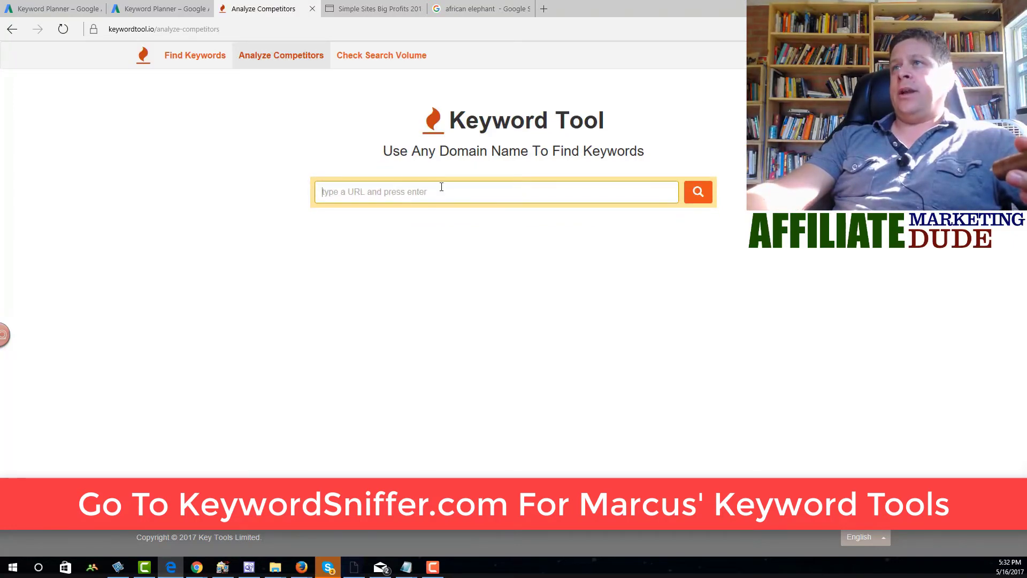
click(404, 59)
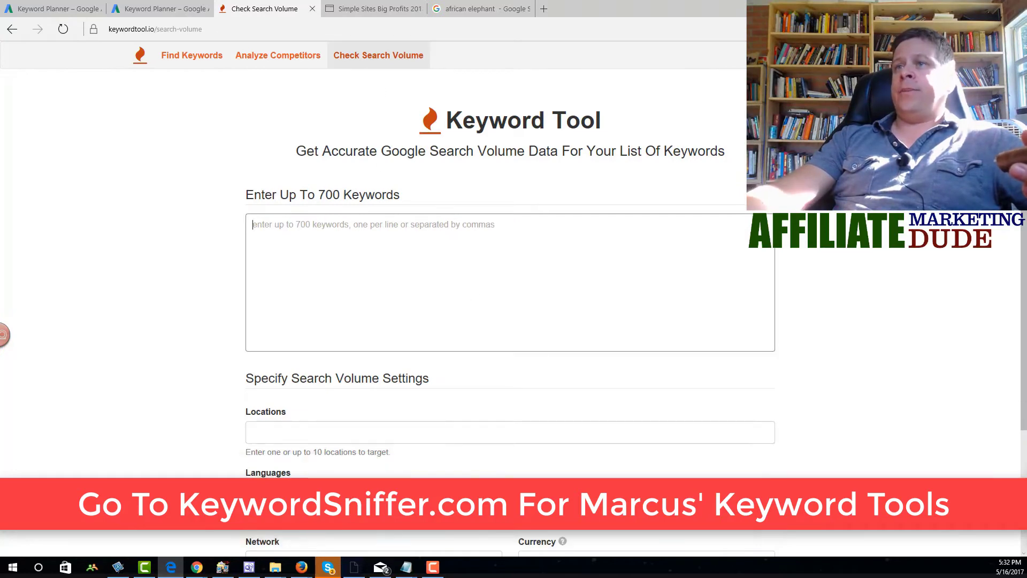
scroll(365, 468, down, 3)
scroll(366, 469, up, 3)
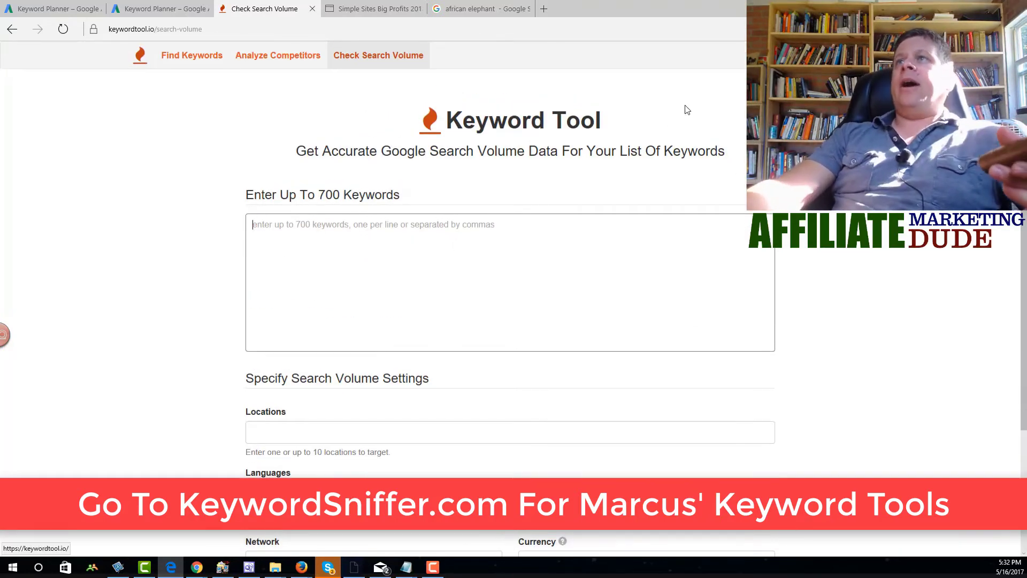
Switch to the Keyword Sniffer page and submit the copied keyword "african elephant" for research.
click(364, 9)
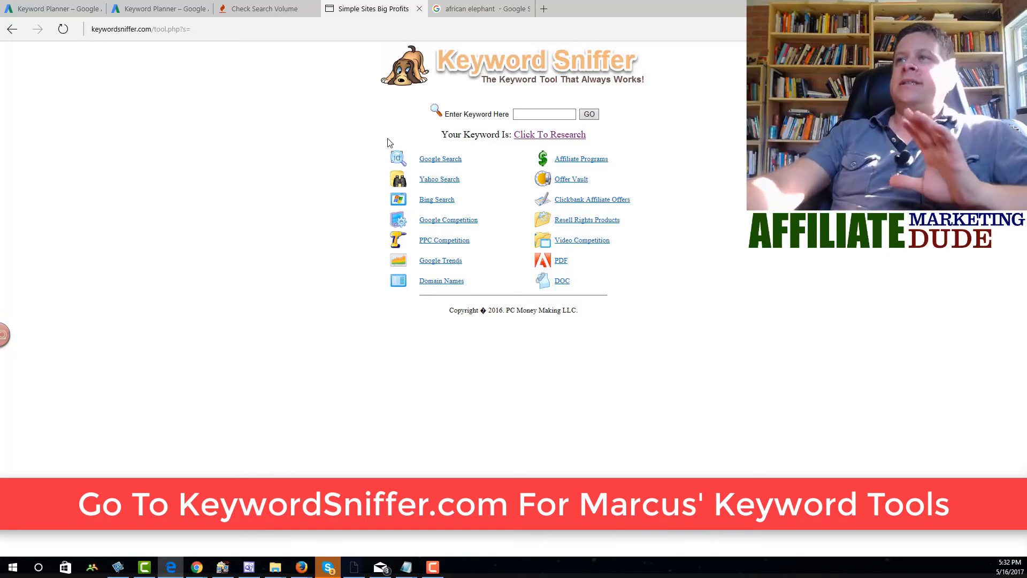
click(526, 115)
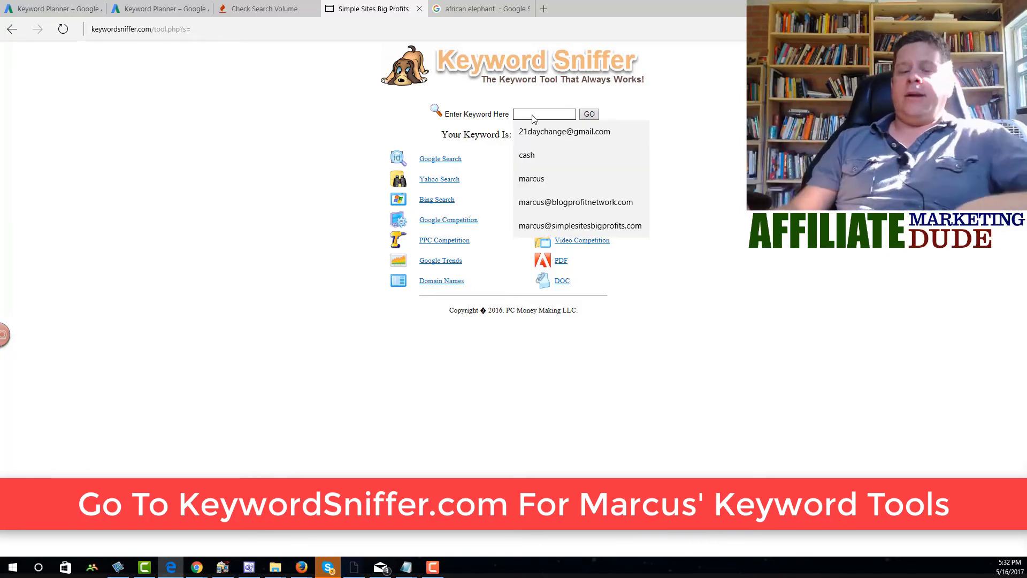
key(ctrl+v)
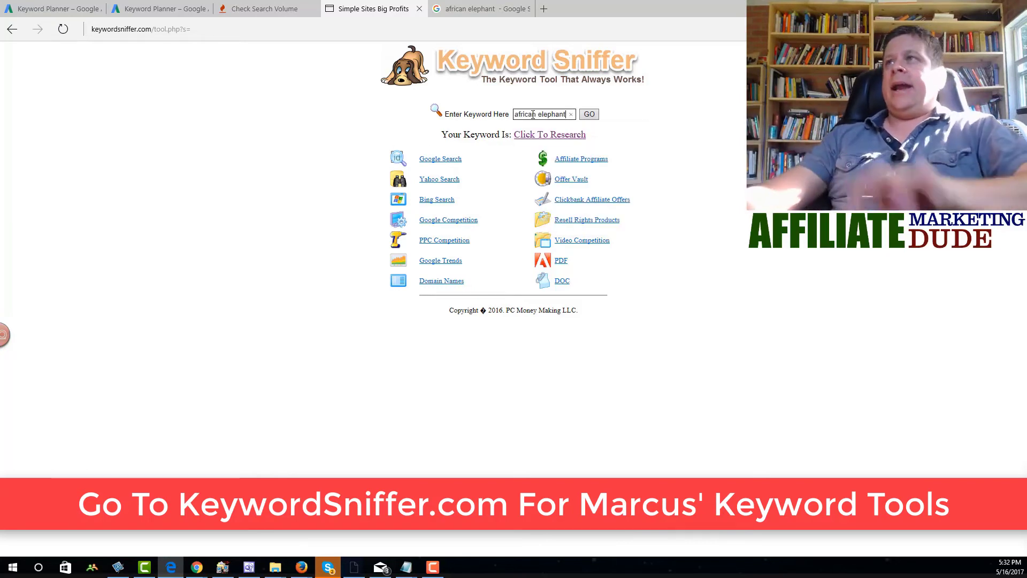
click(591, 115)
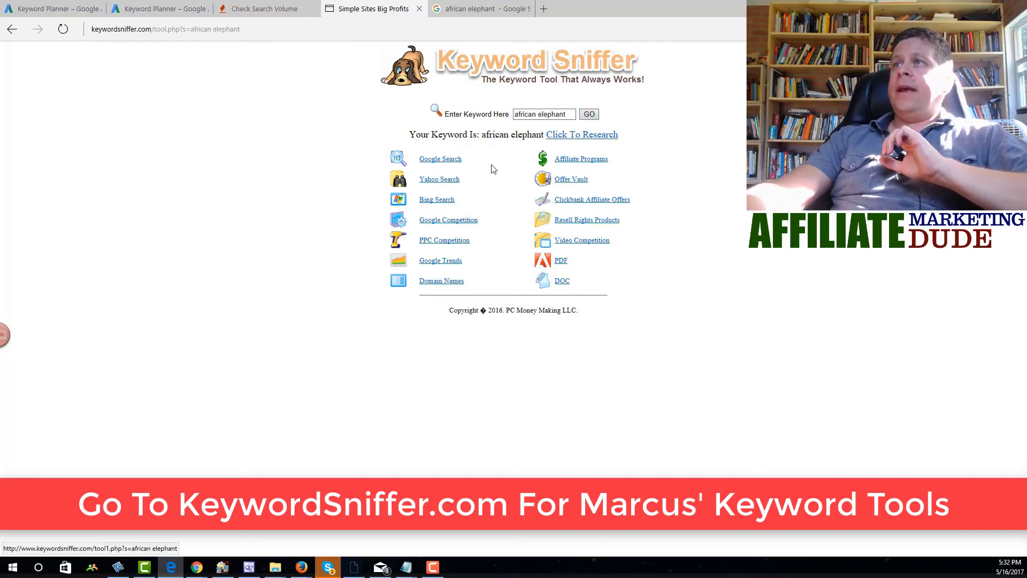
Check the result count and autocomplete suggestions in Keyword Sniffer's Google Search for african elephant, and close the results page.
click(455, 160)
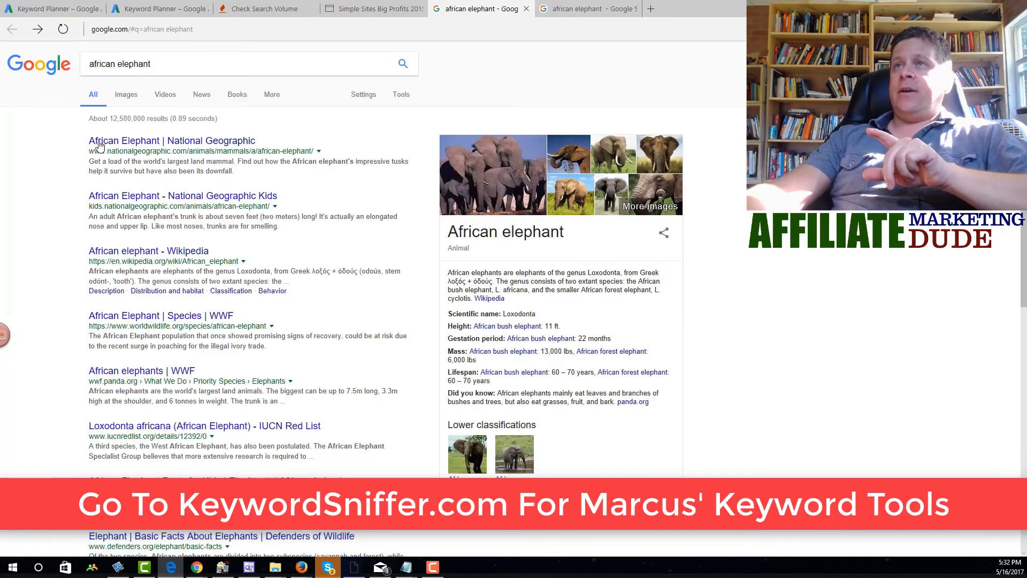
double_click(118, 118)
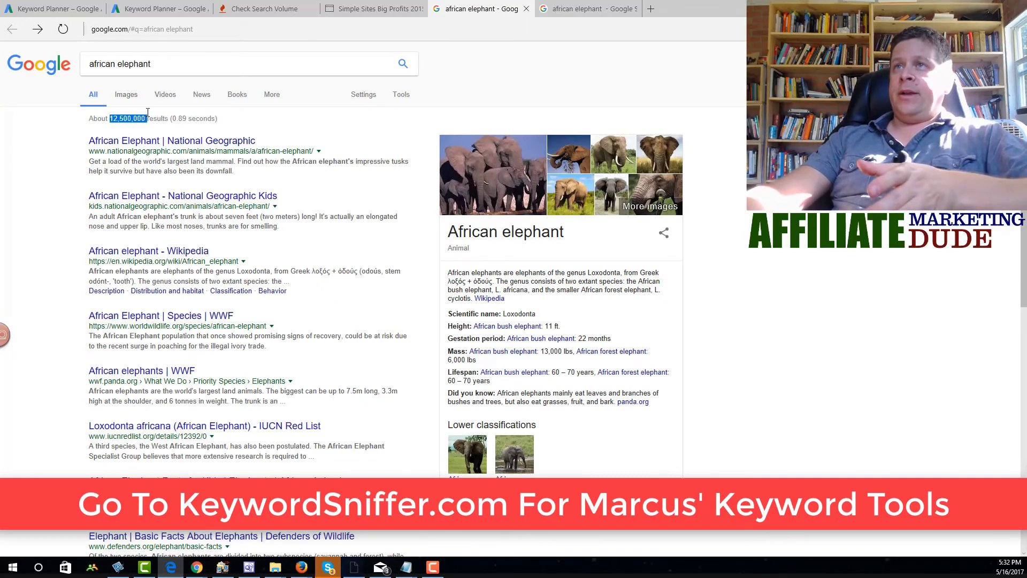
click(152, 64)
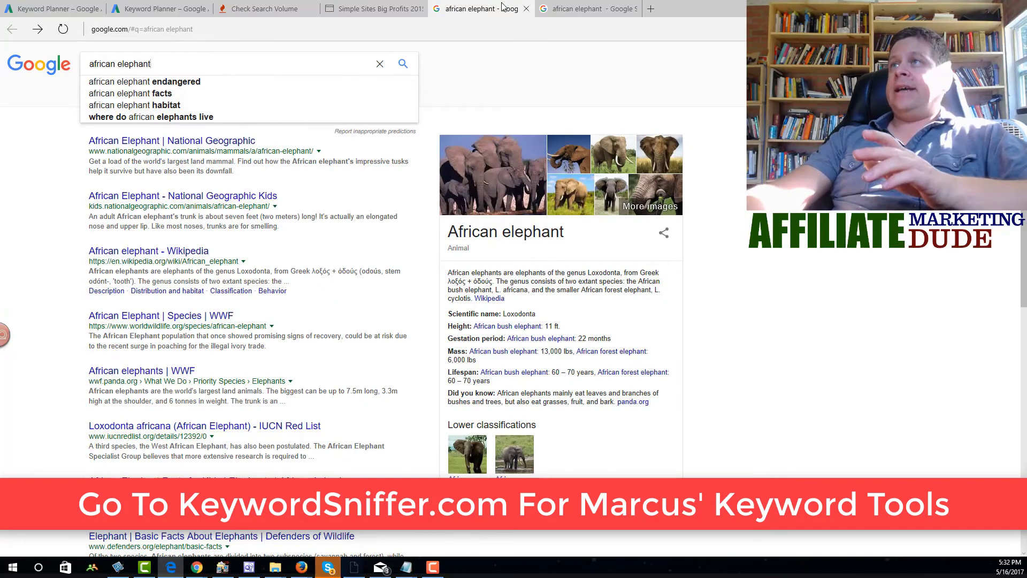
click(525, 9)
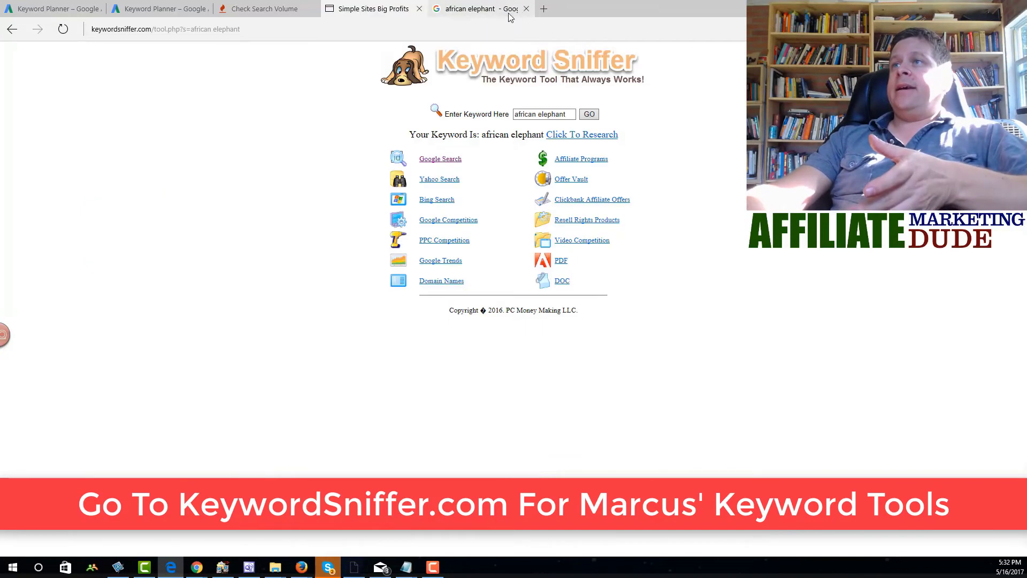
Check the number of exact-phrase results in Keyword Sniffer's Google Competition search for "african elephant" and close the results page.
click(442, 222)
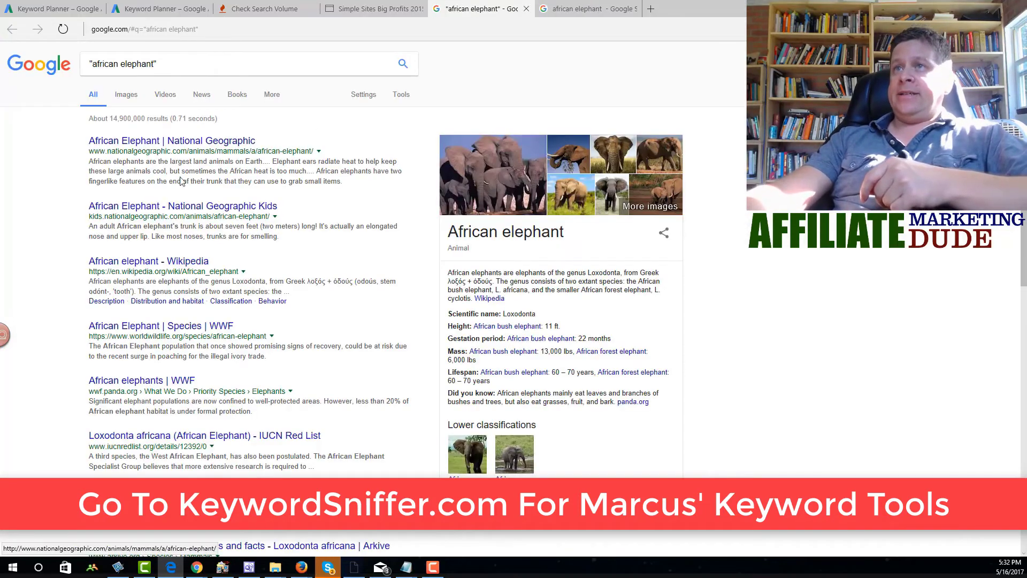
drag(113, 117, 151, 123)
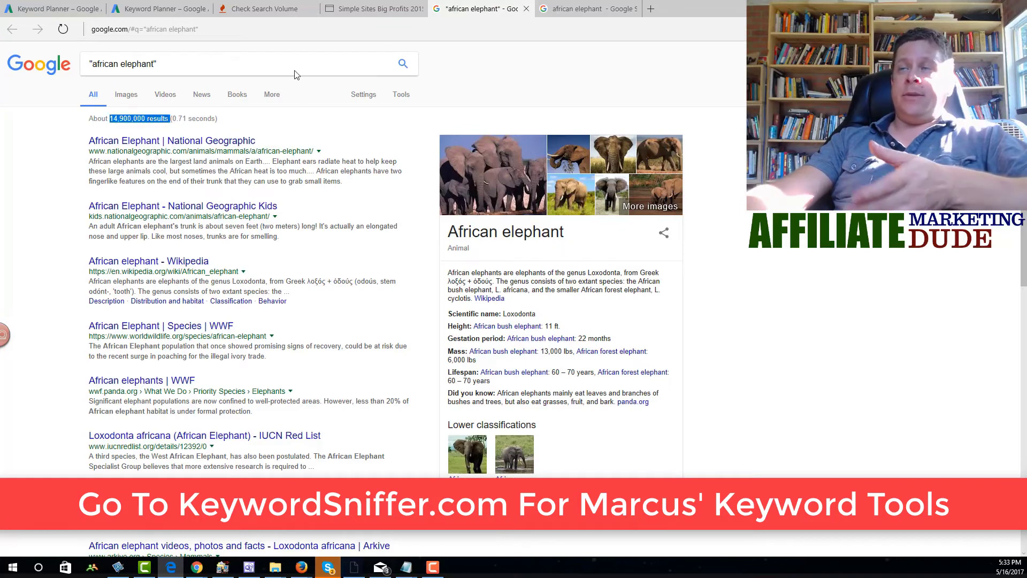
click(527, 9)
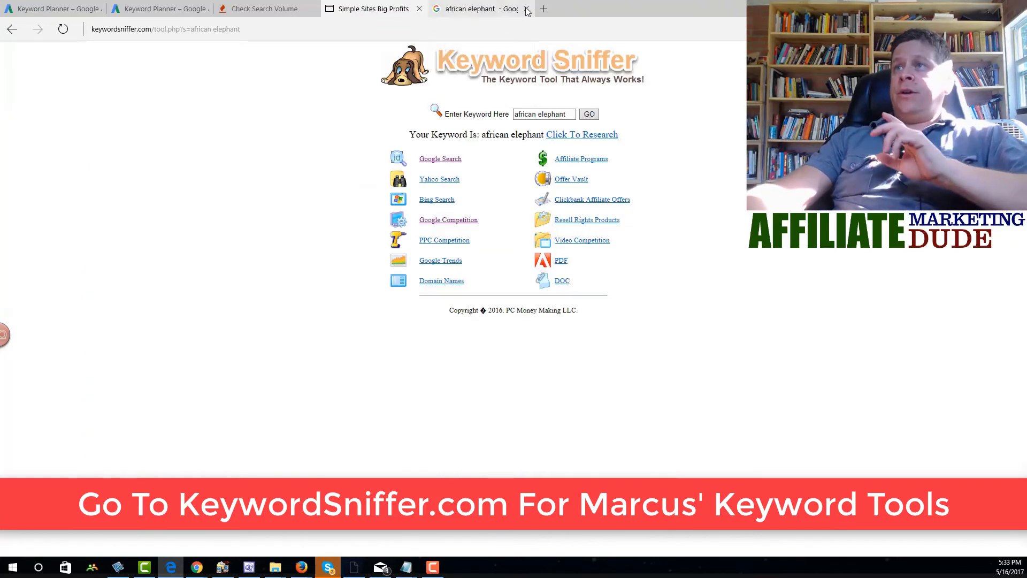
Examine the organic listings and ads through Keyword Sniffer's Bing Search and Yahoo Search links for african elephant, closing each results page.
click(443, 200)
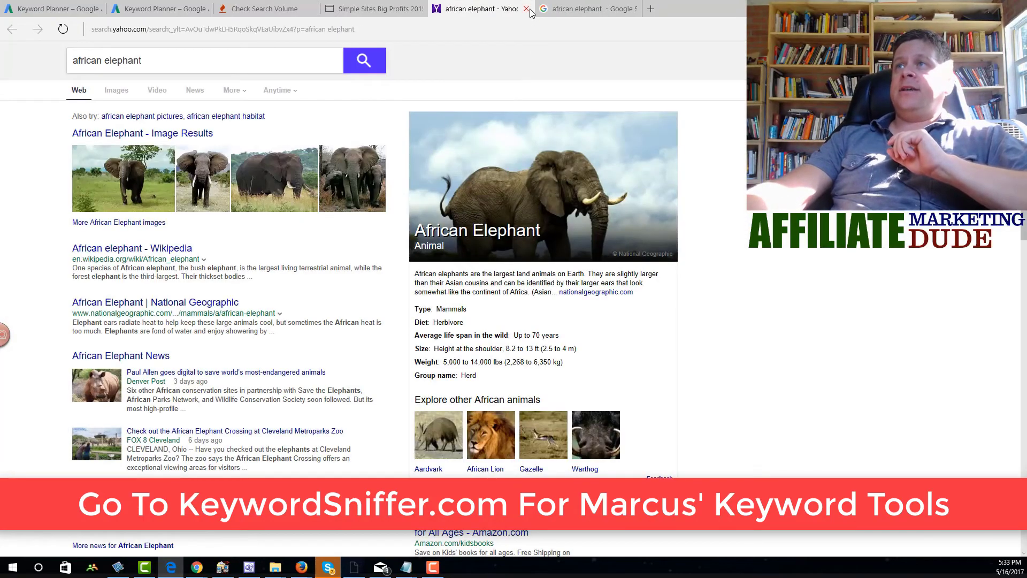
scroll(446, 185, down, 10)
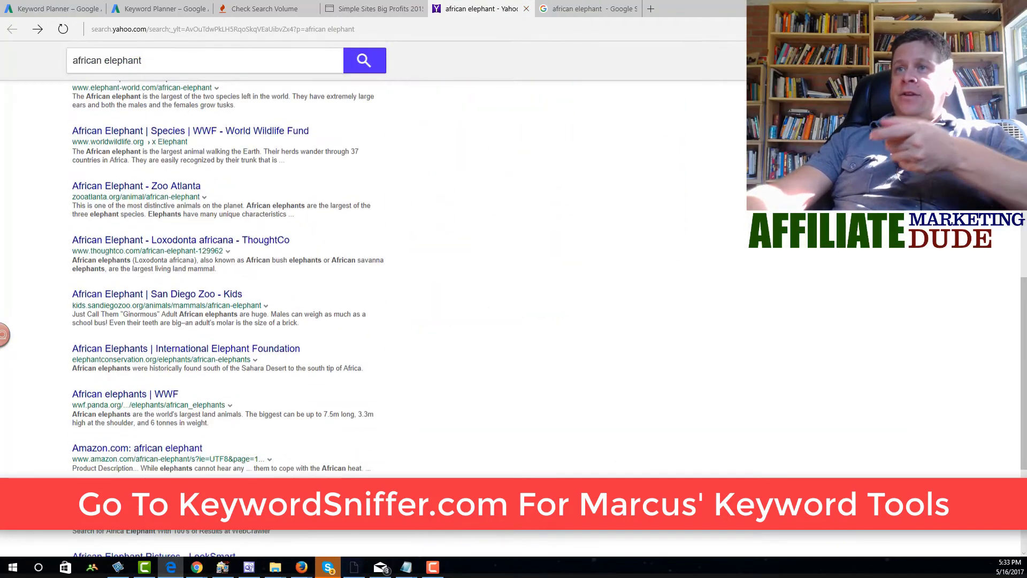
scroll(445, 184, up, 6)
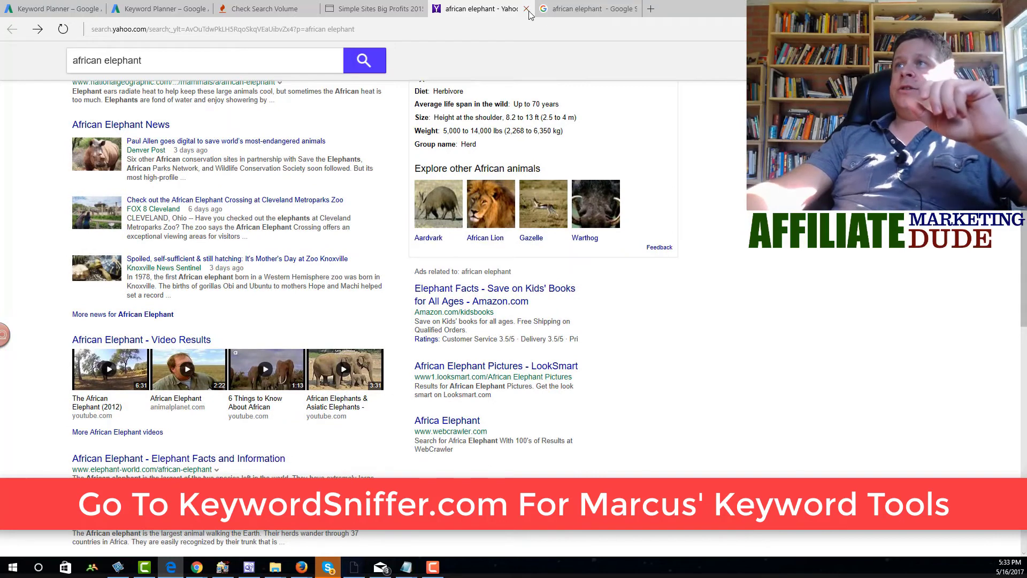
click(526, 9)
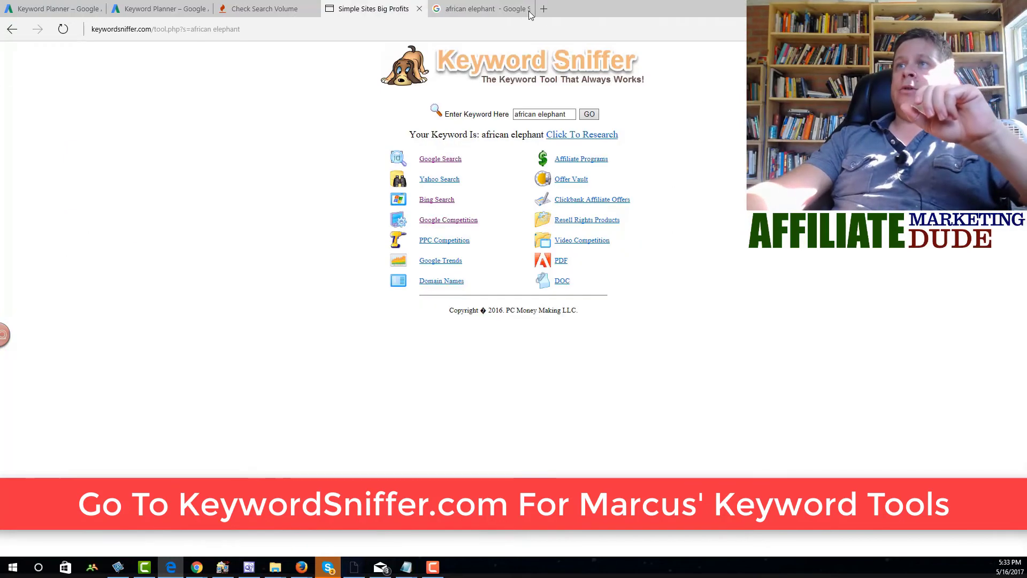
click(441, 180)
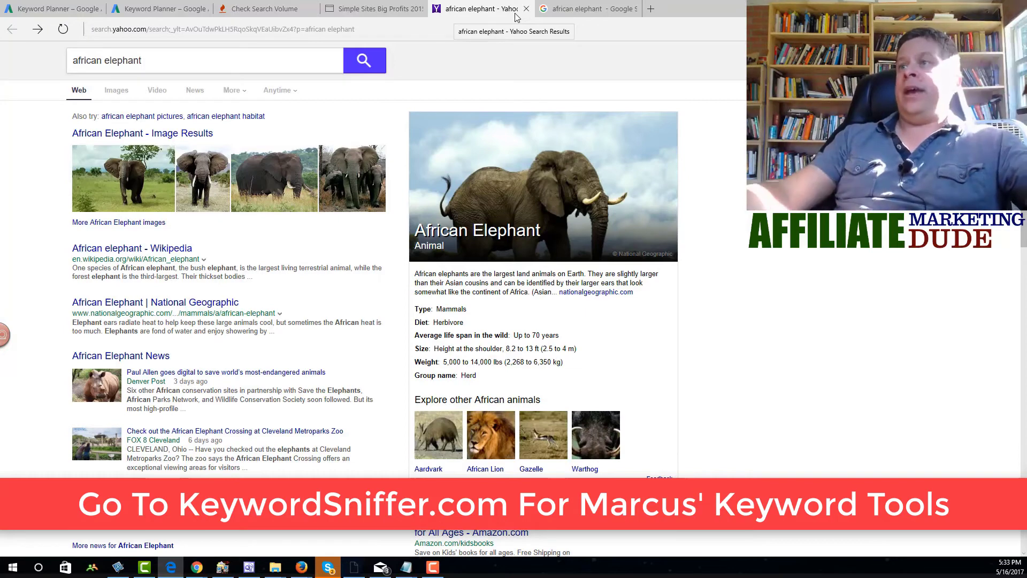
click(526, 9)
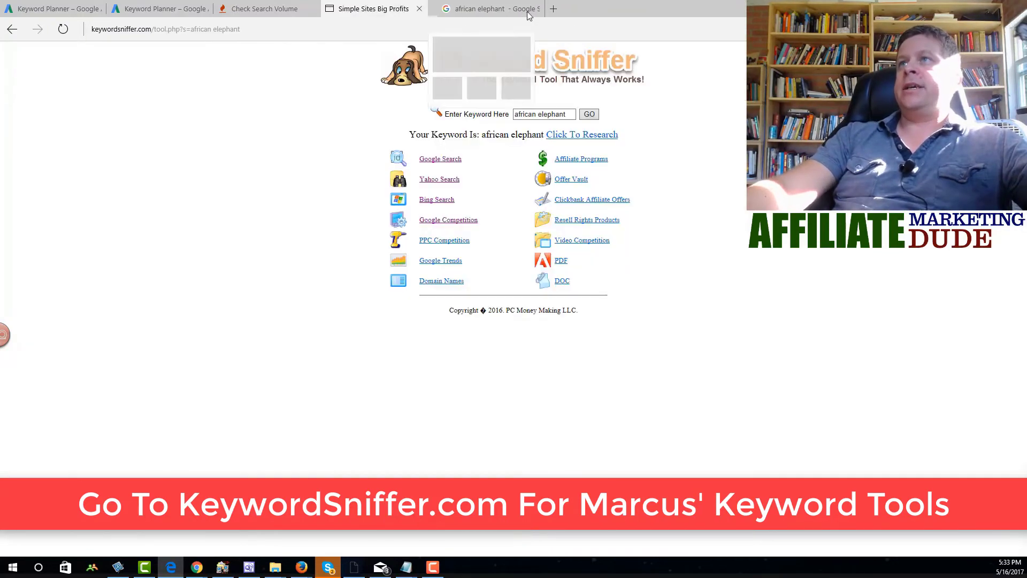
Follow Keyword Sniffer's PPC Competition link and review KeywordSpy's statistics, ads, competitors and categories for african elephant.
click(454, 243)
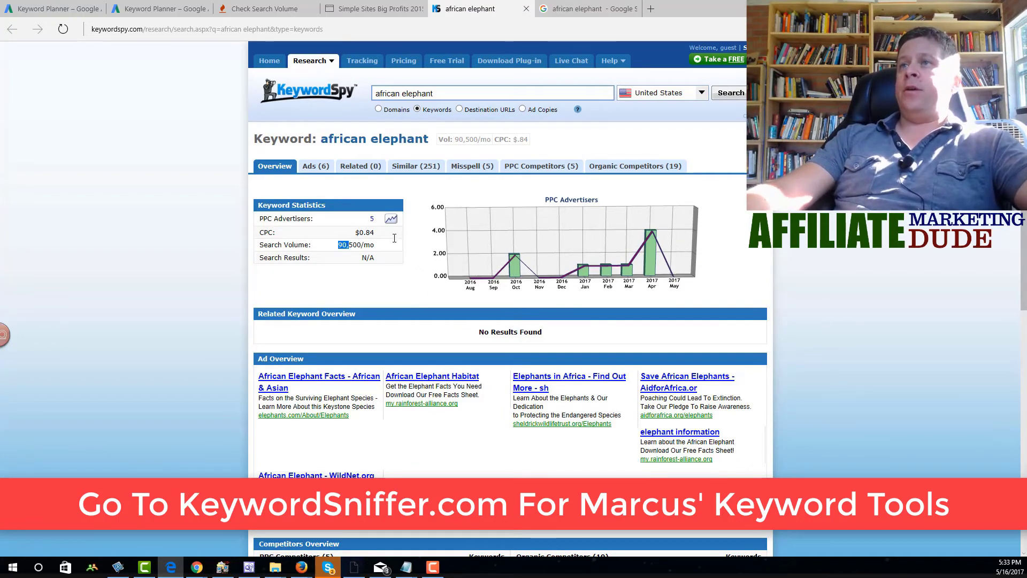
scroll(432, 335, down, 4)
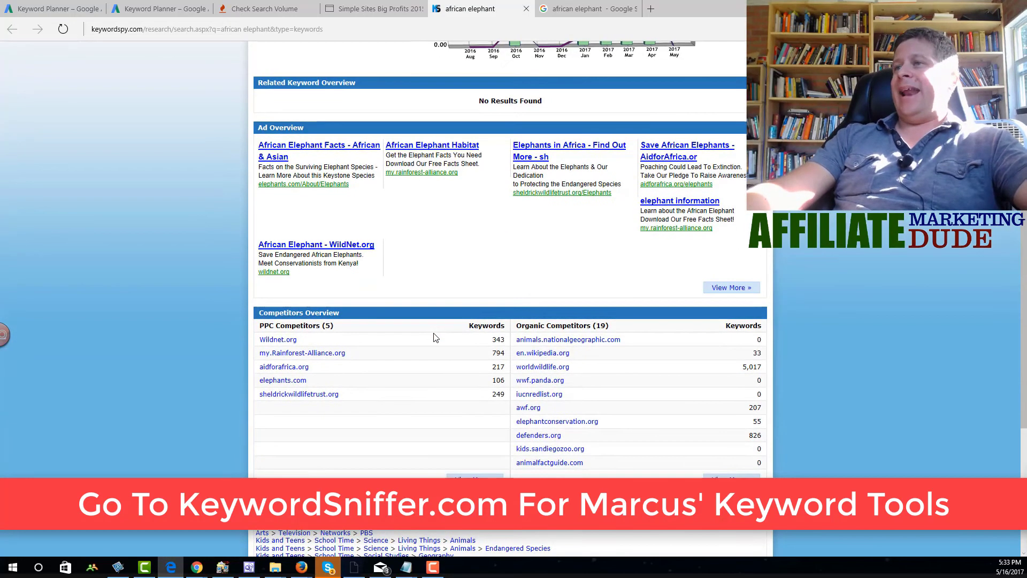
scroll(433, 336, down, 4)
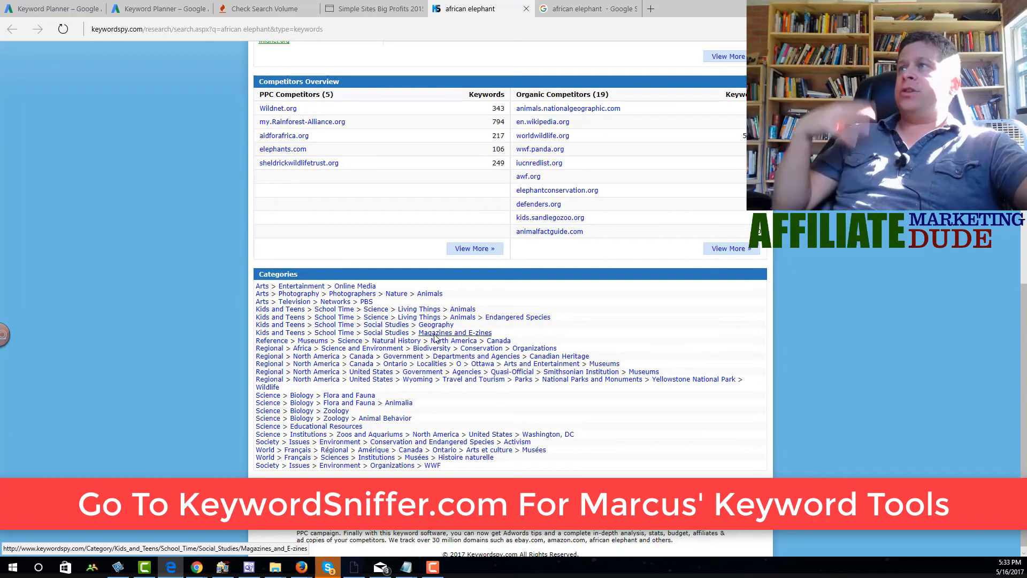
Compare Wordtracker's volume figures for african elephant with the search volume in KeywordSpy's keyword statistics.
mouse_move(206, 567)
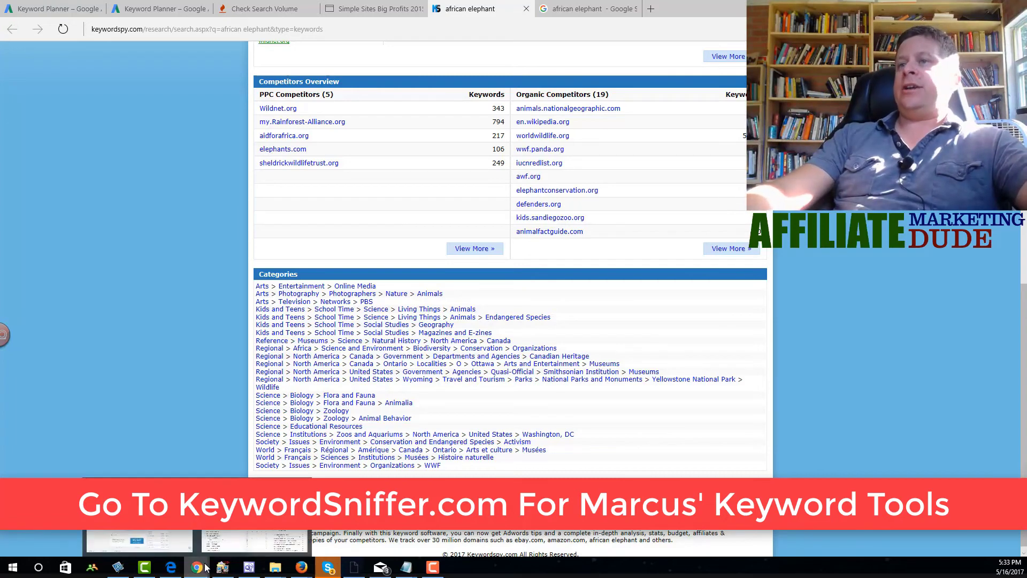
click(255, 541)
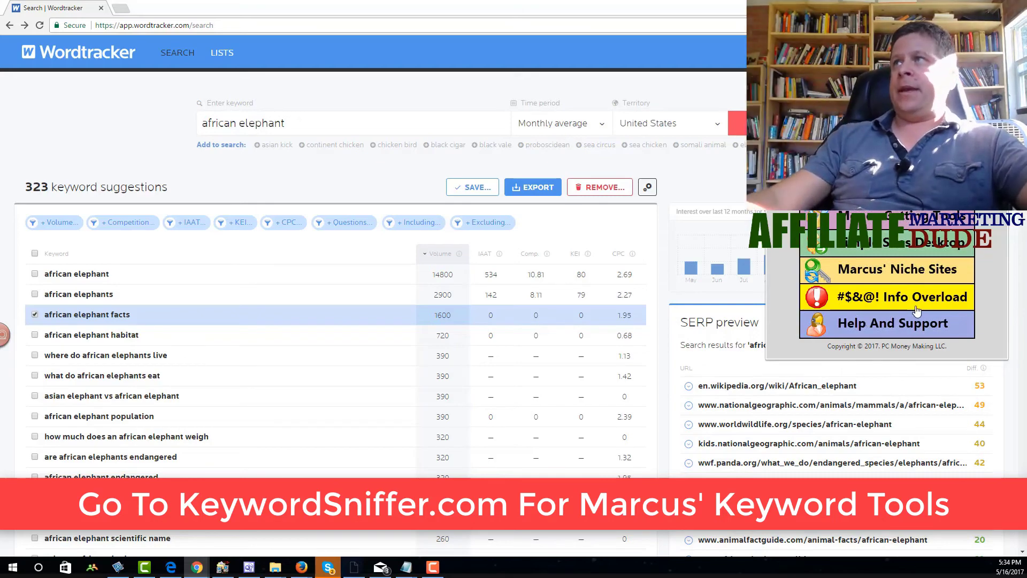
key(alt+Tab)
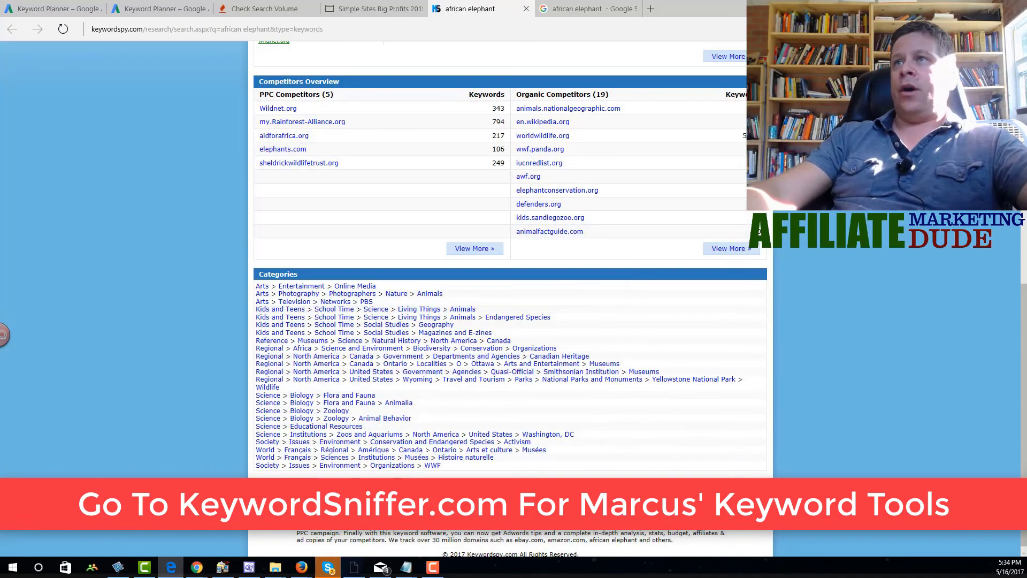
scroll(375, 257, up, 8)
Check interest over time for african elephant through Keyword Sniffer's Google Trends link and close the Trends page.
click(337, 4)
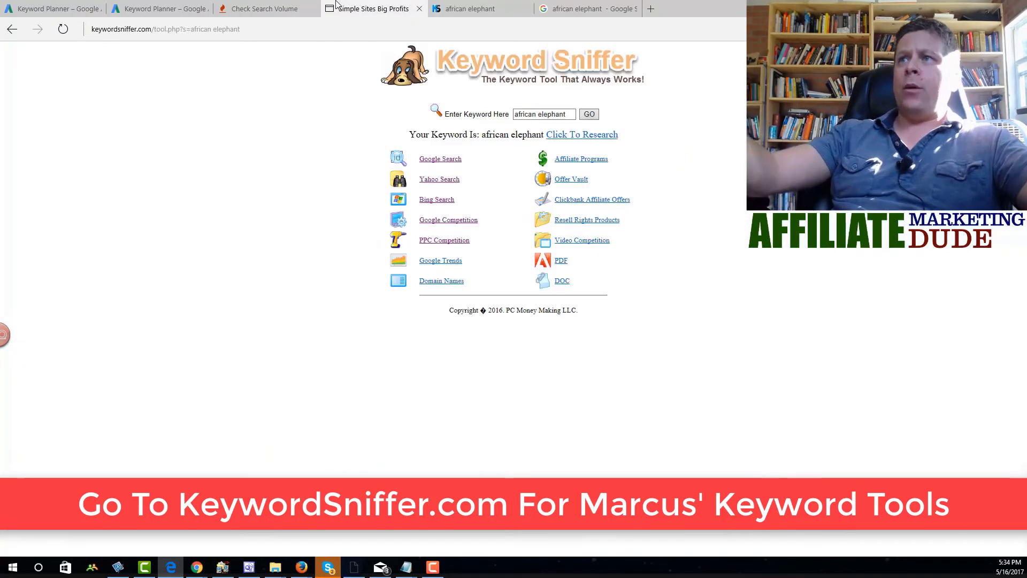
click(441, 261)
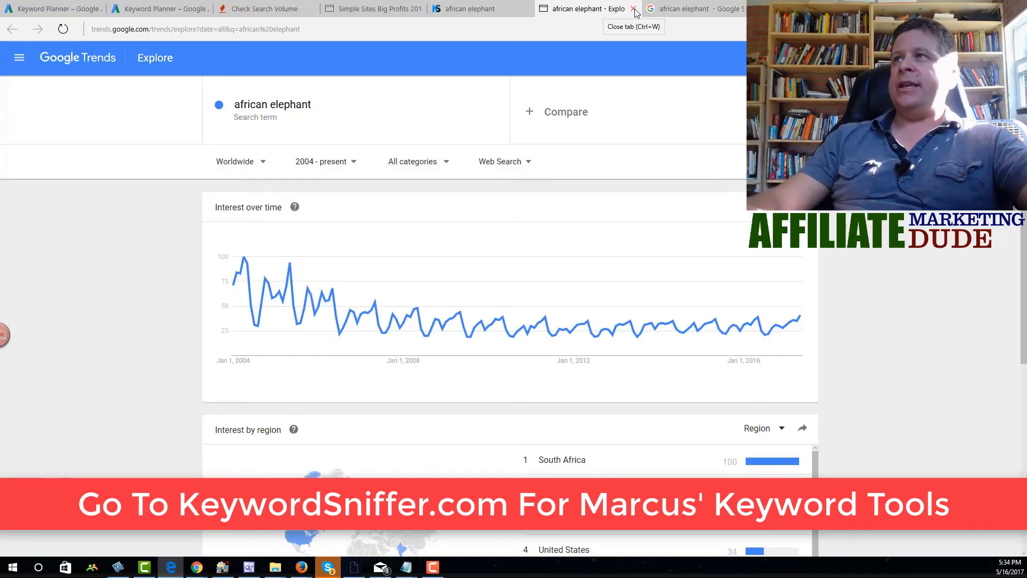
click(634, 10)
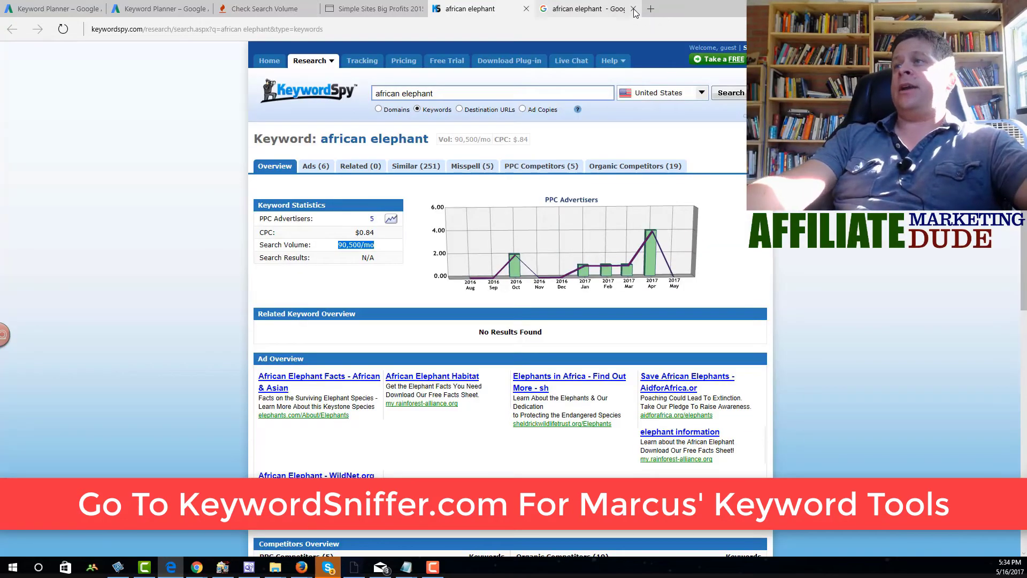
Follow Keyword Sniffer's Click To Research link for african elephant, look at KWFinder's suggestions and Autocomplete mode, and return to Keyword Sniffer.
click(374, 8)
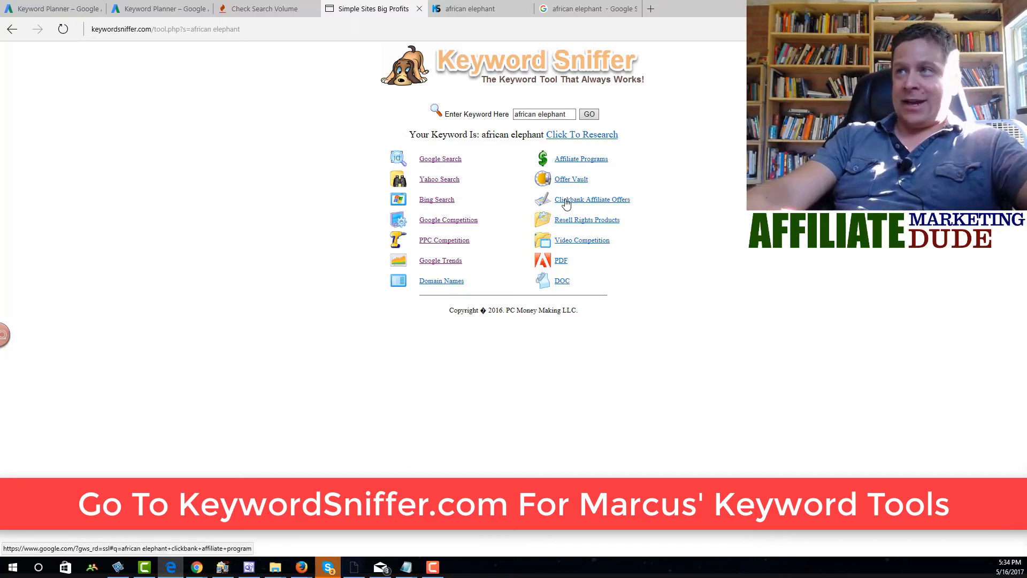
click(598, 136)
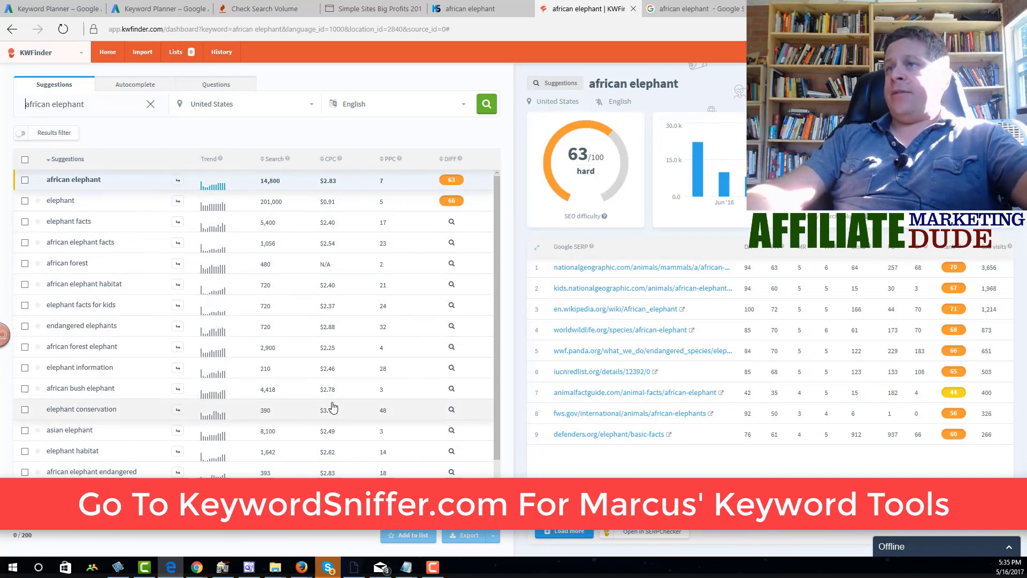
click(146, 89)
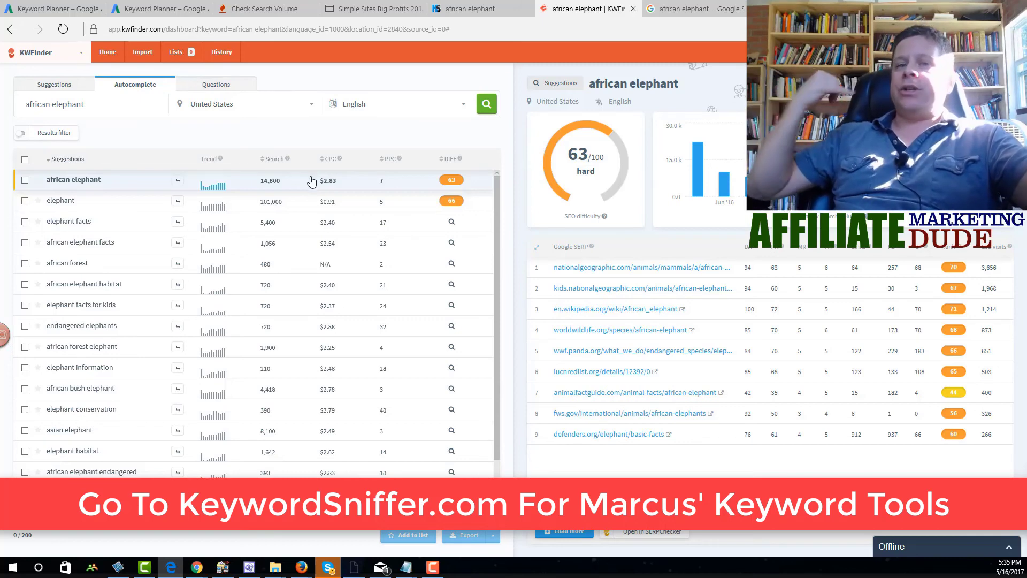
click(375, 9)
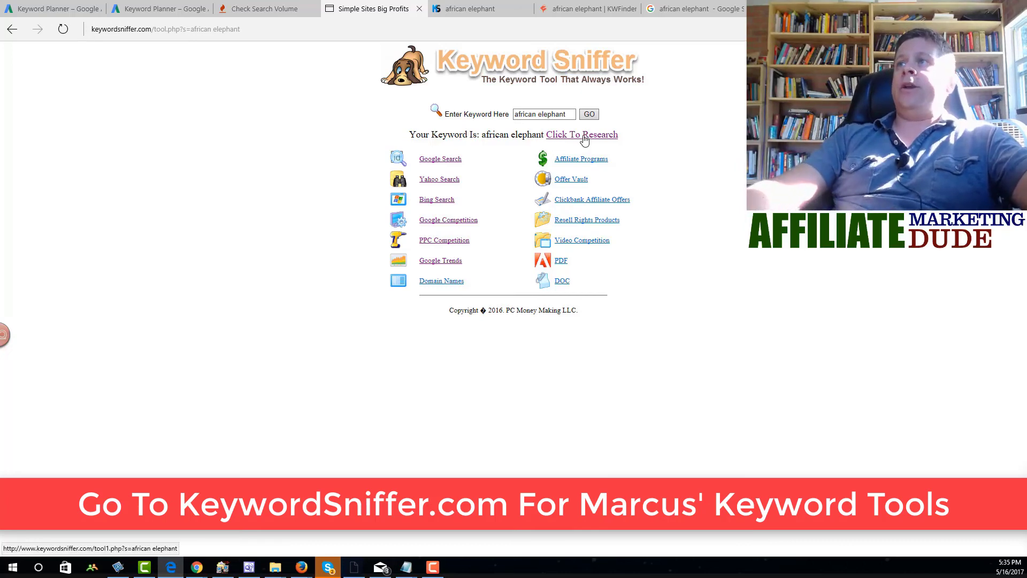
Revisit the open keyword tool pages, examine KWFinder's suggestions, SEO difficulty and Google SERP listings for african elephant, and return to Keyword Sniffer.
click(265, 8)
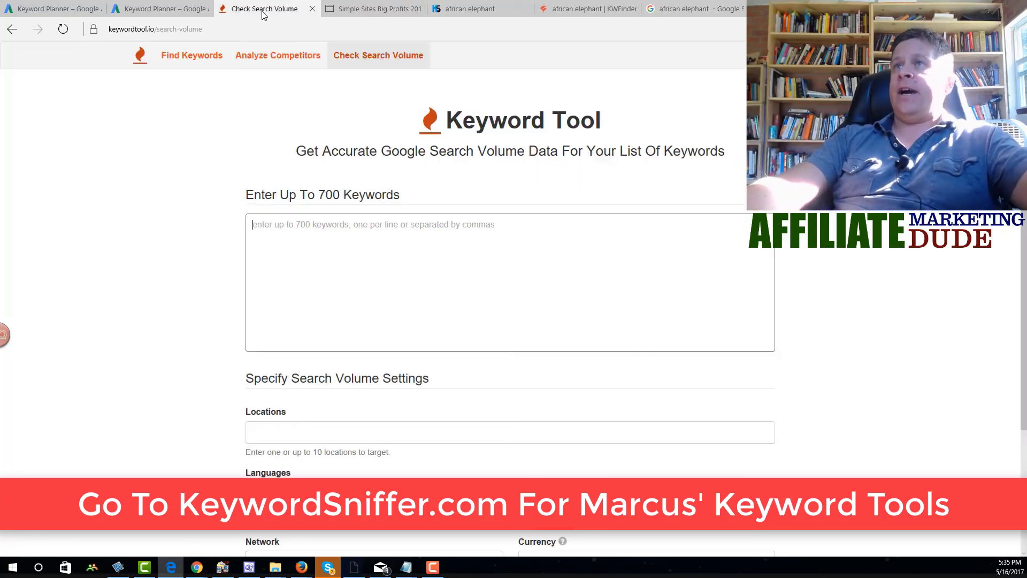
click(374, 9)
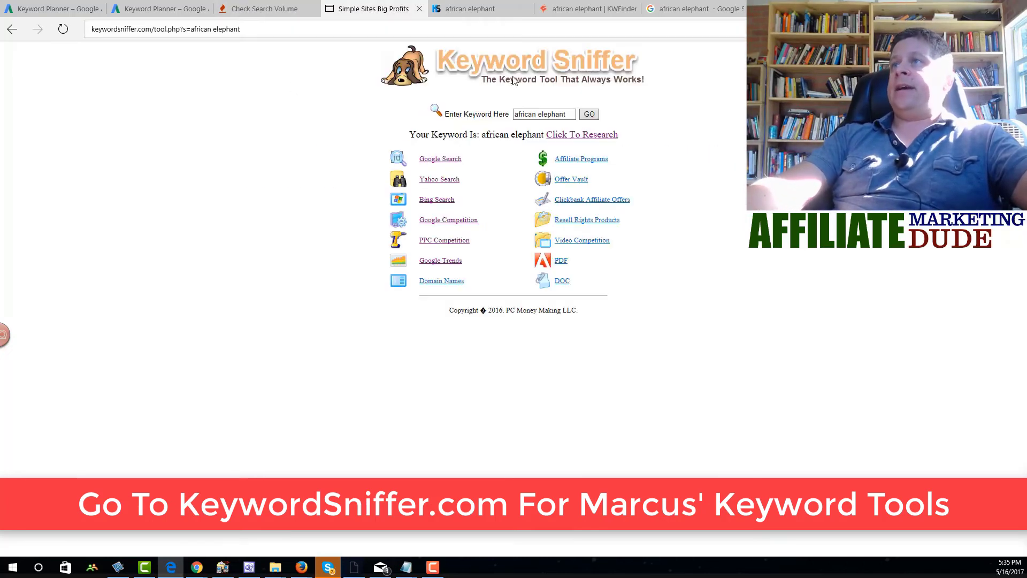
click(493, 11)
click(588, 8)
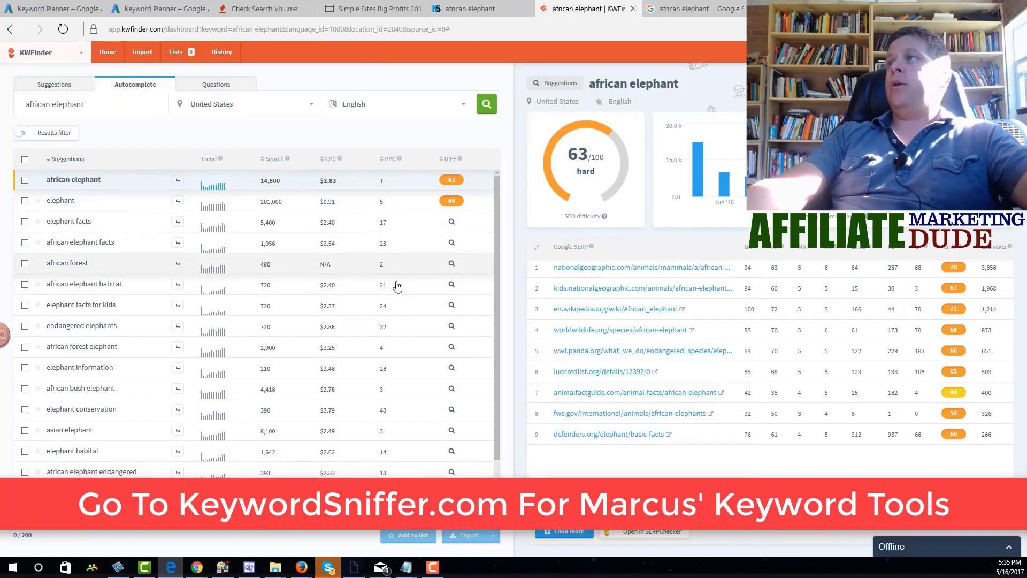
scroll(412, 326, down, 2)
scroll(416, 338, up, 2)
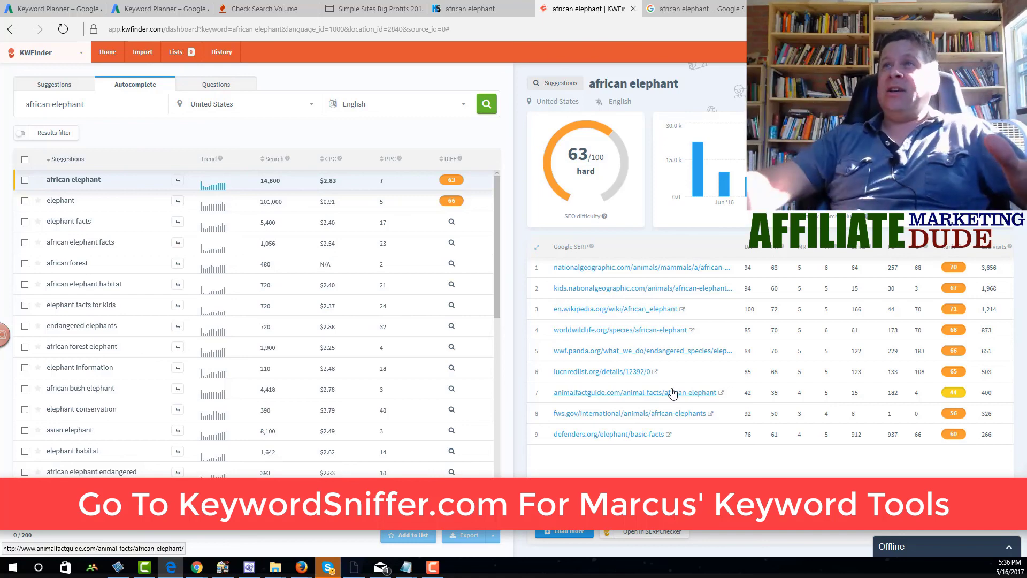
click(373, 9)
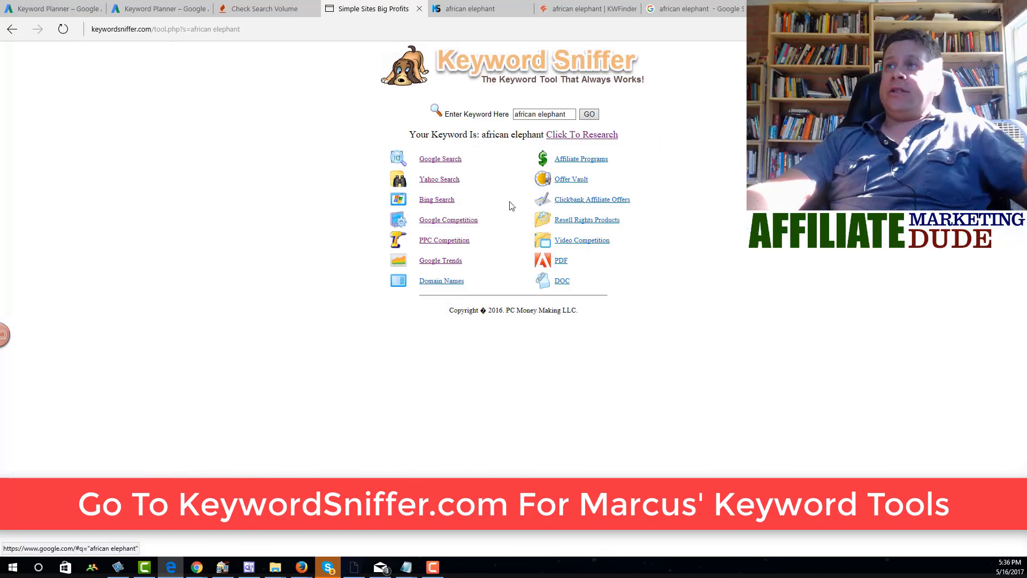